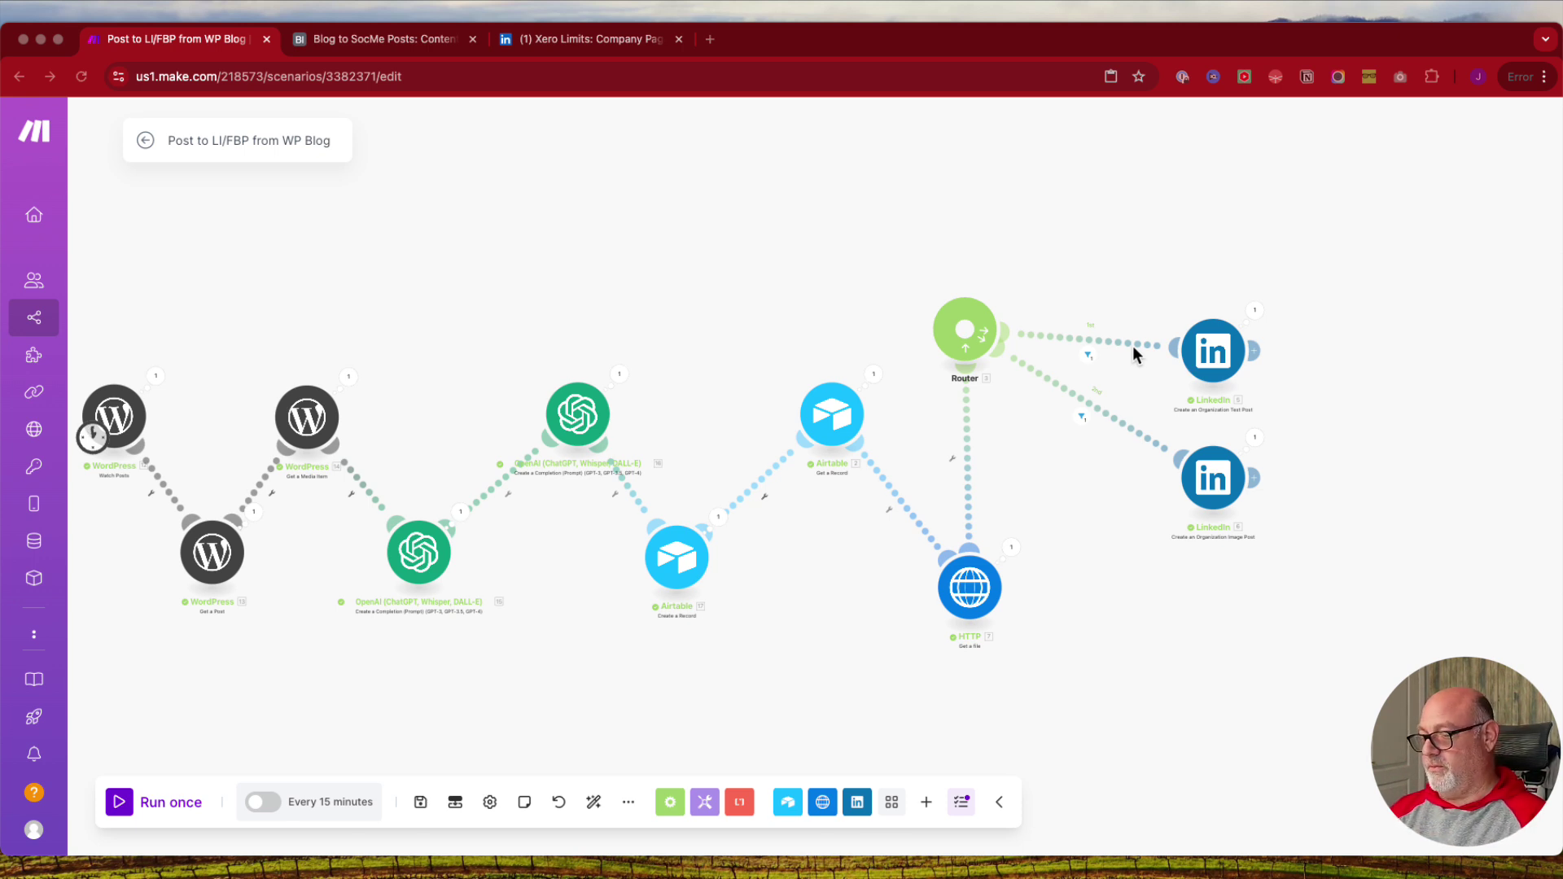
Run the Post to LI/FBP from WP Blog scenario once.
{"action": "left_click", "coordinate": [146, 804]}
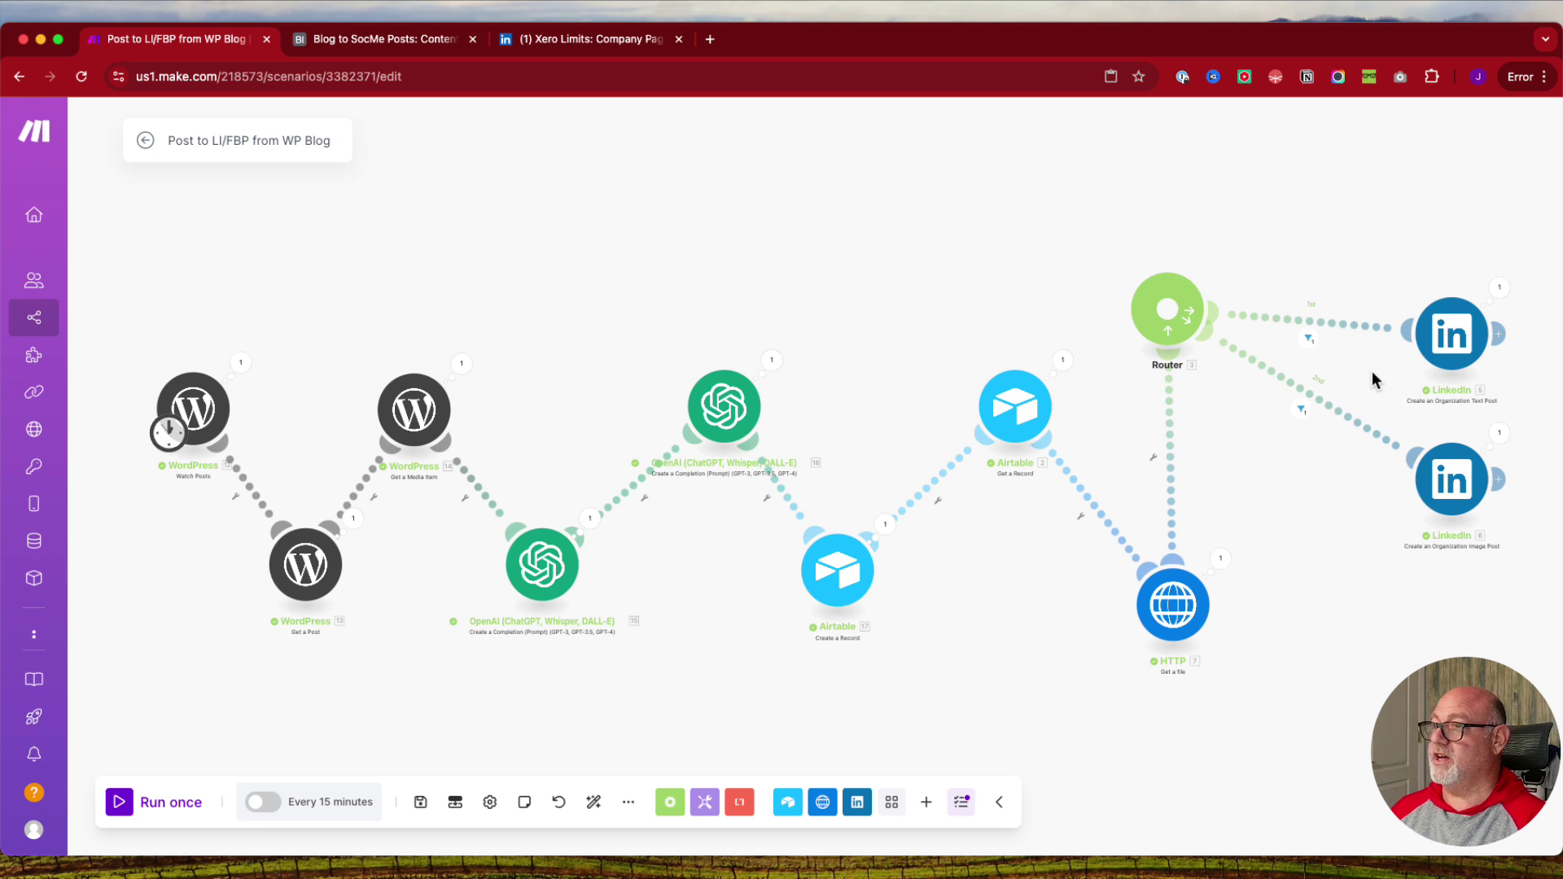
Switch to the Xero Limits LinkedIn page and read the full text of the newly published text-only and image posts.
{"action": "key", "text": "super+3"}
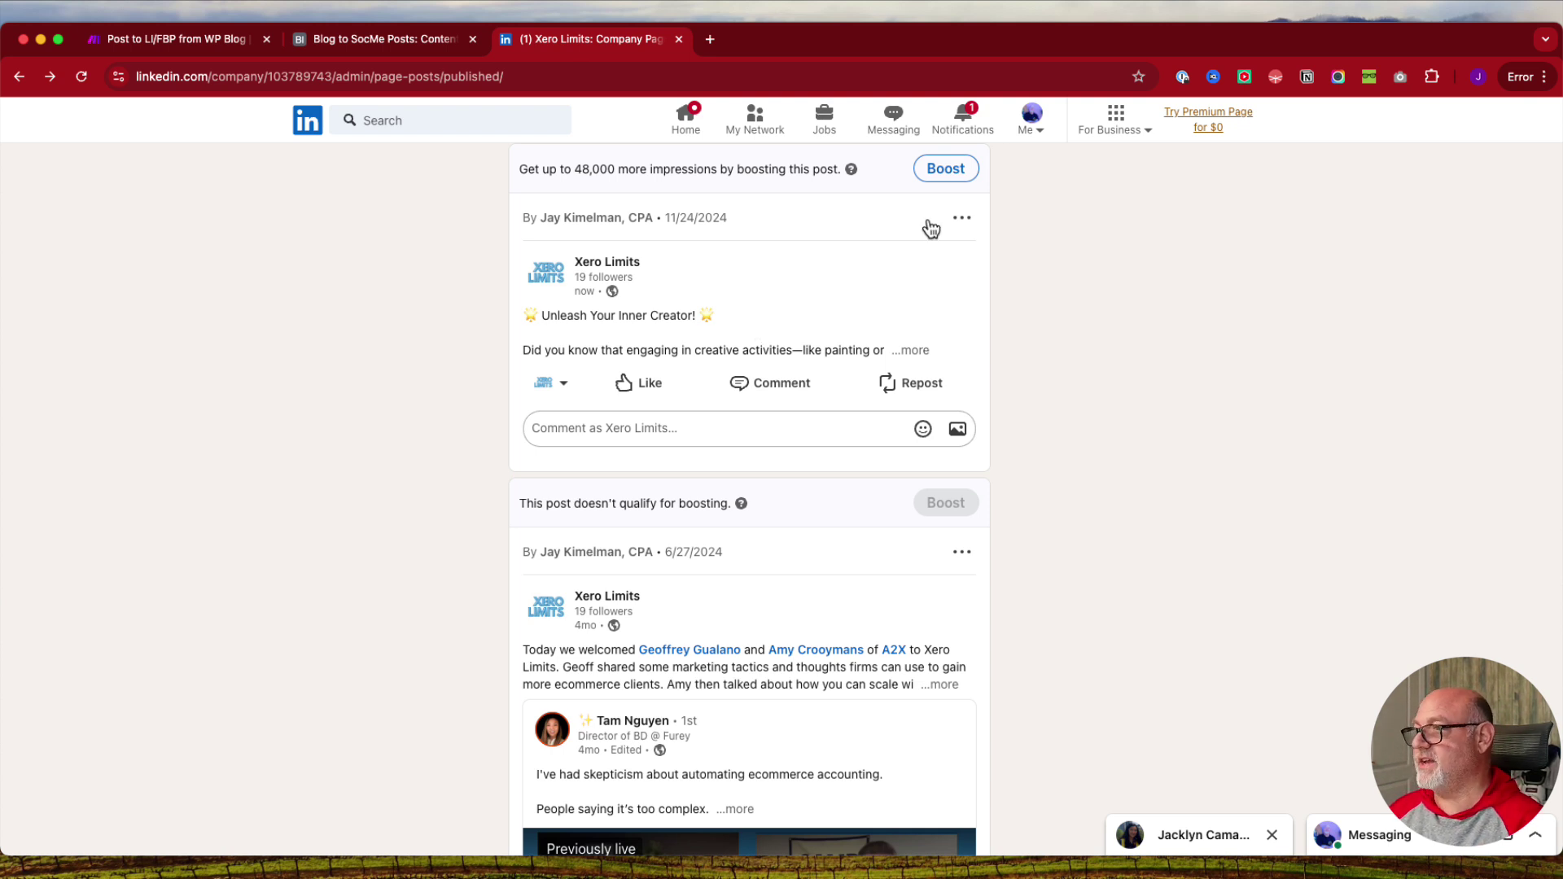
{"action": "left_click", "coordinate": [912, 350]}
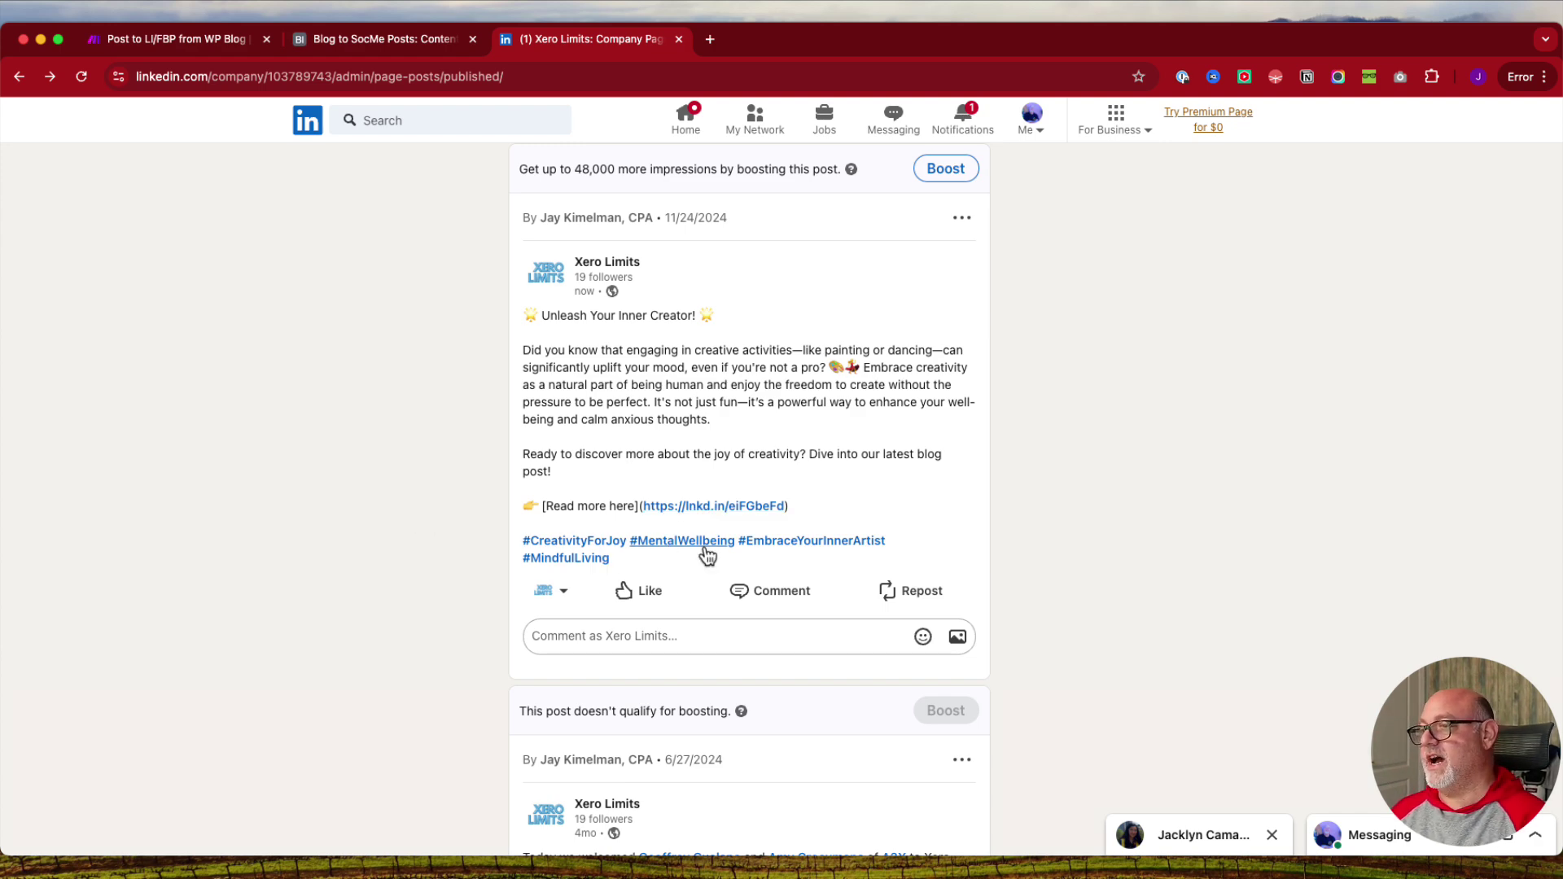
{"action": "scroll", "coordinate": [706, 553], "scroll_direction": "up", "scroll_amount": 8}
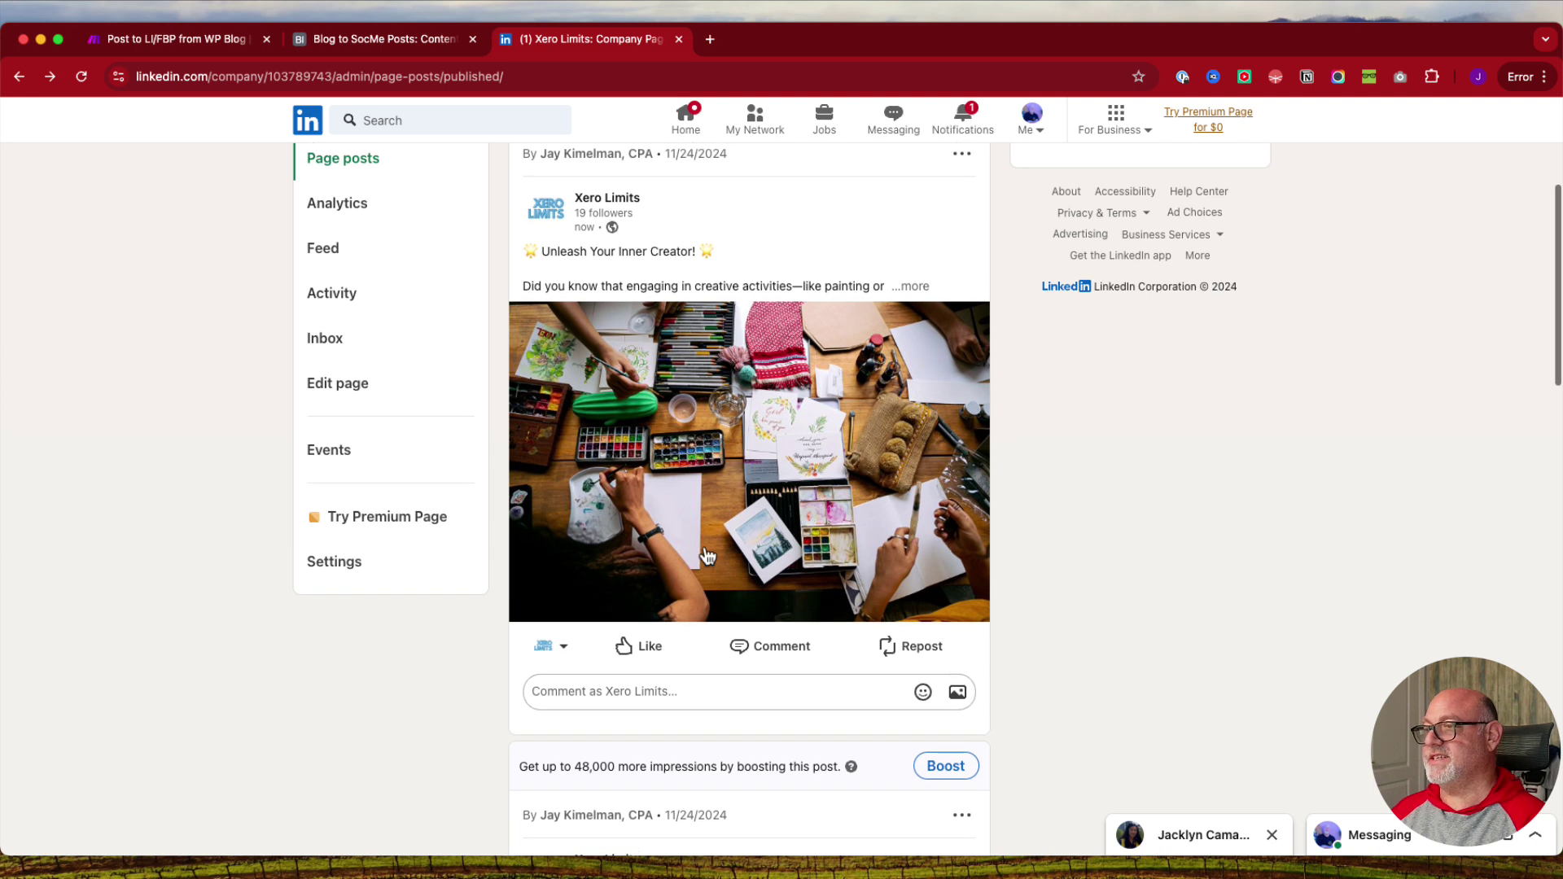
{"action": "scroll", "coordinate": [706, 553], "scroll_direction": "down", "scroll_amount": 1}
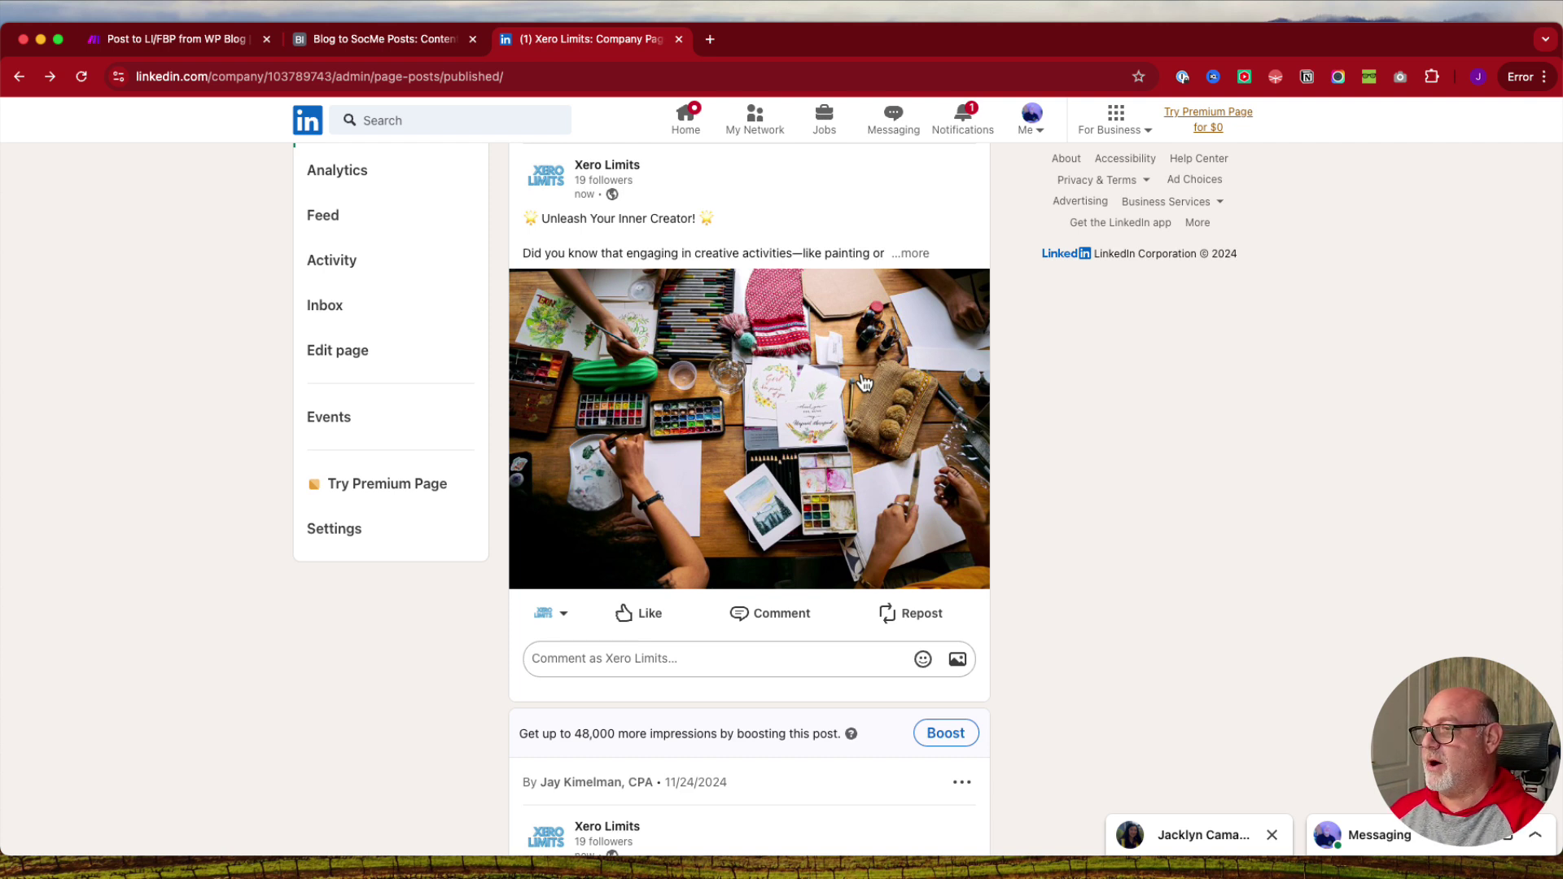
{"action": "left_click", "coordinate": [912, 254]}
{"action": "scroll", "coordinate": [815, 303], "scroll_direction": "down", "scroll_amount": 1}
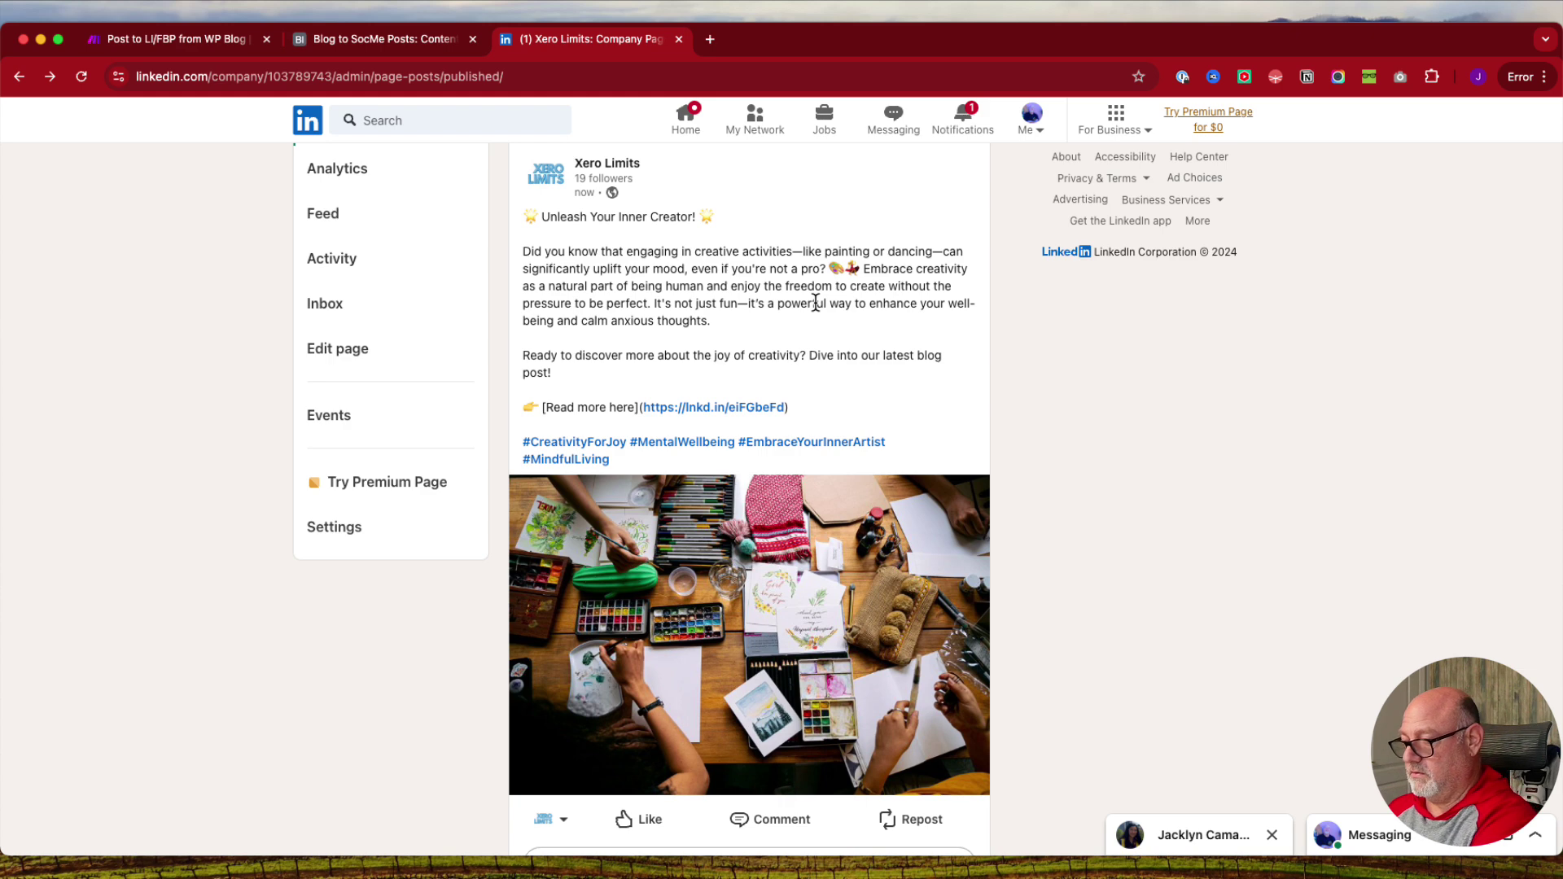
Return to the Make scenario and inspect the output bundle of the WordPress Watch Posts module.
{"action": "key", "text": "super+1"}
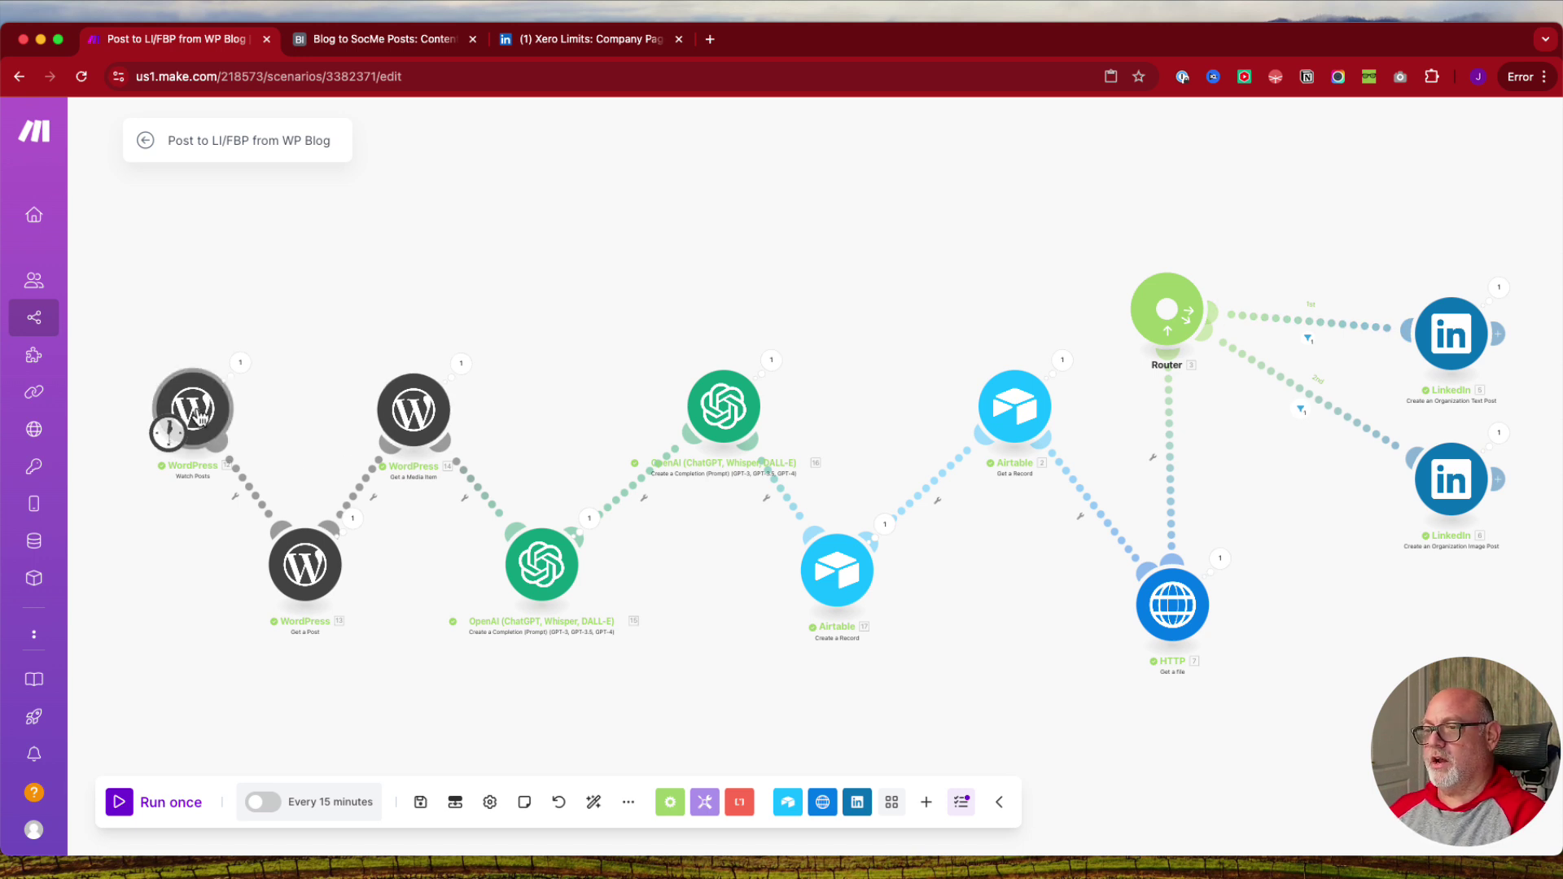
{"action": "left_click", "coordinate": [240, 363]}
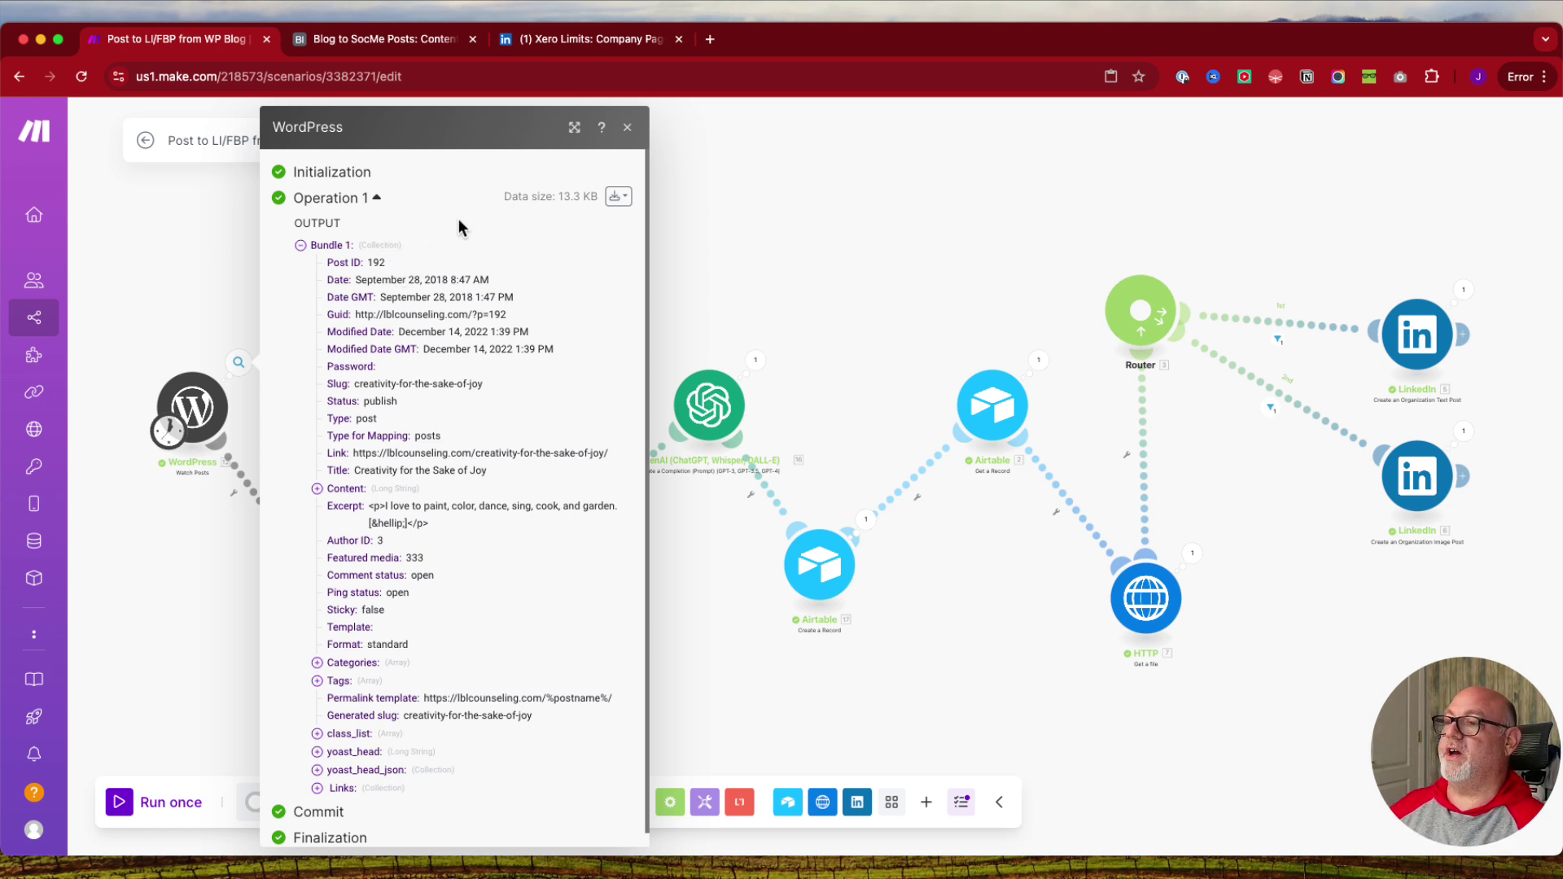
{"action": "left_click", "coordinate": [626, 128]}
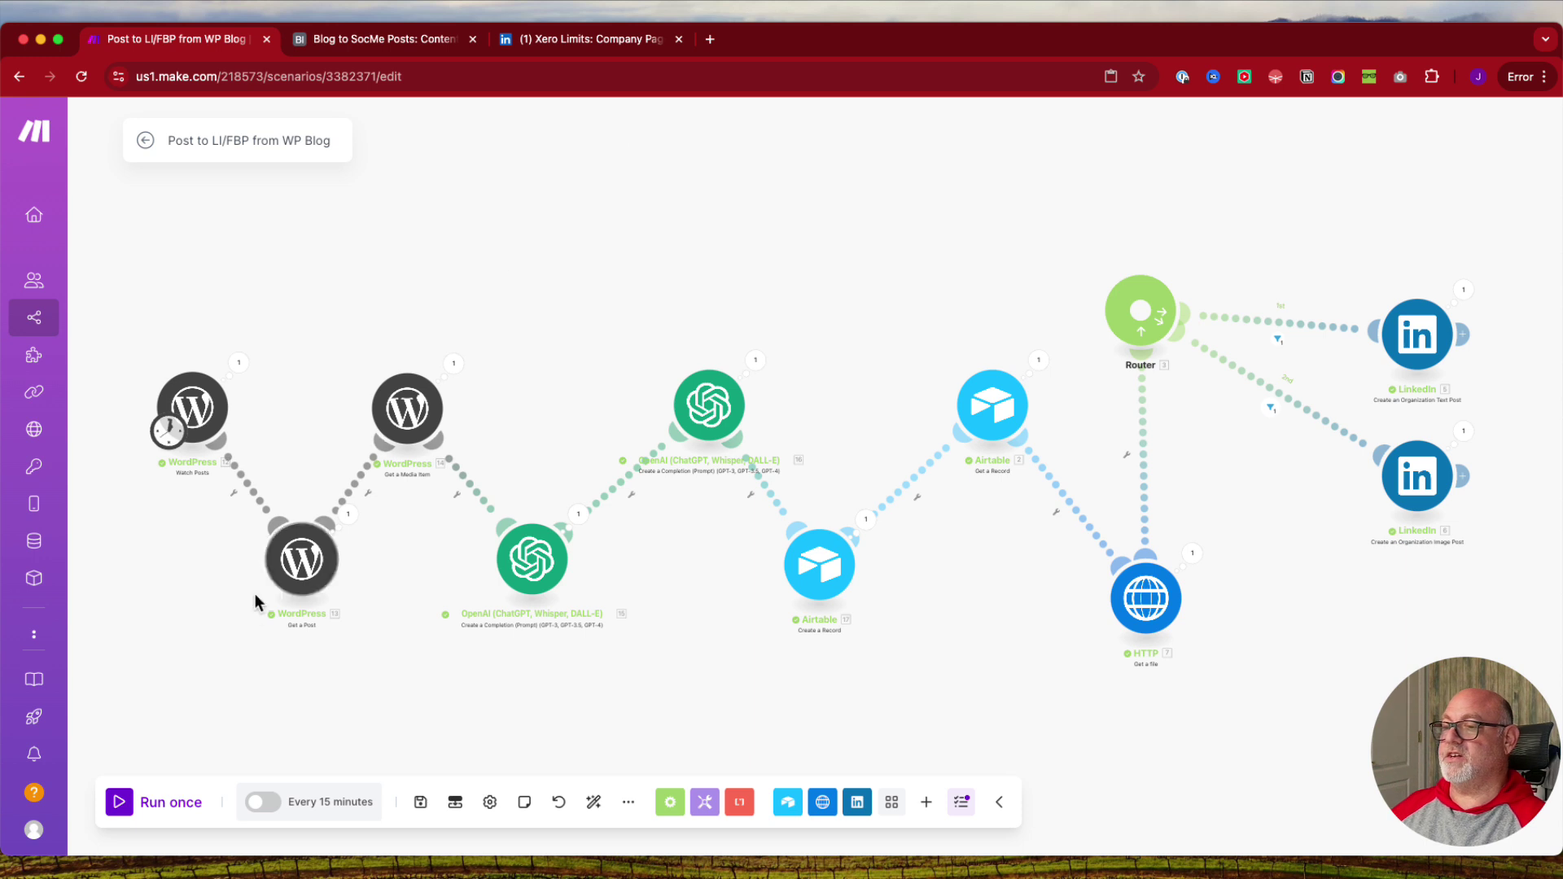
Review the WordPress Get a Post module's settings and read the full blog content in its output bundle.
{"action": "left_click", "coordinate": [300, 568]}
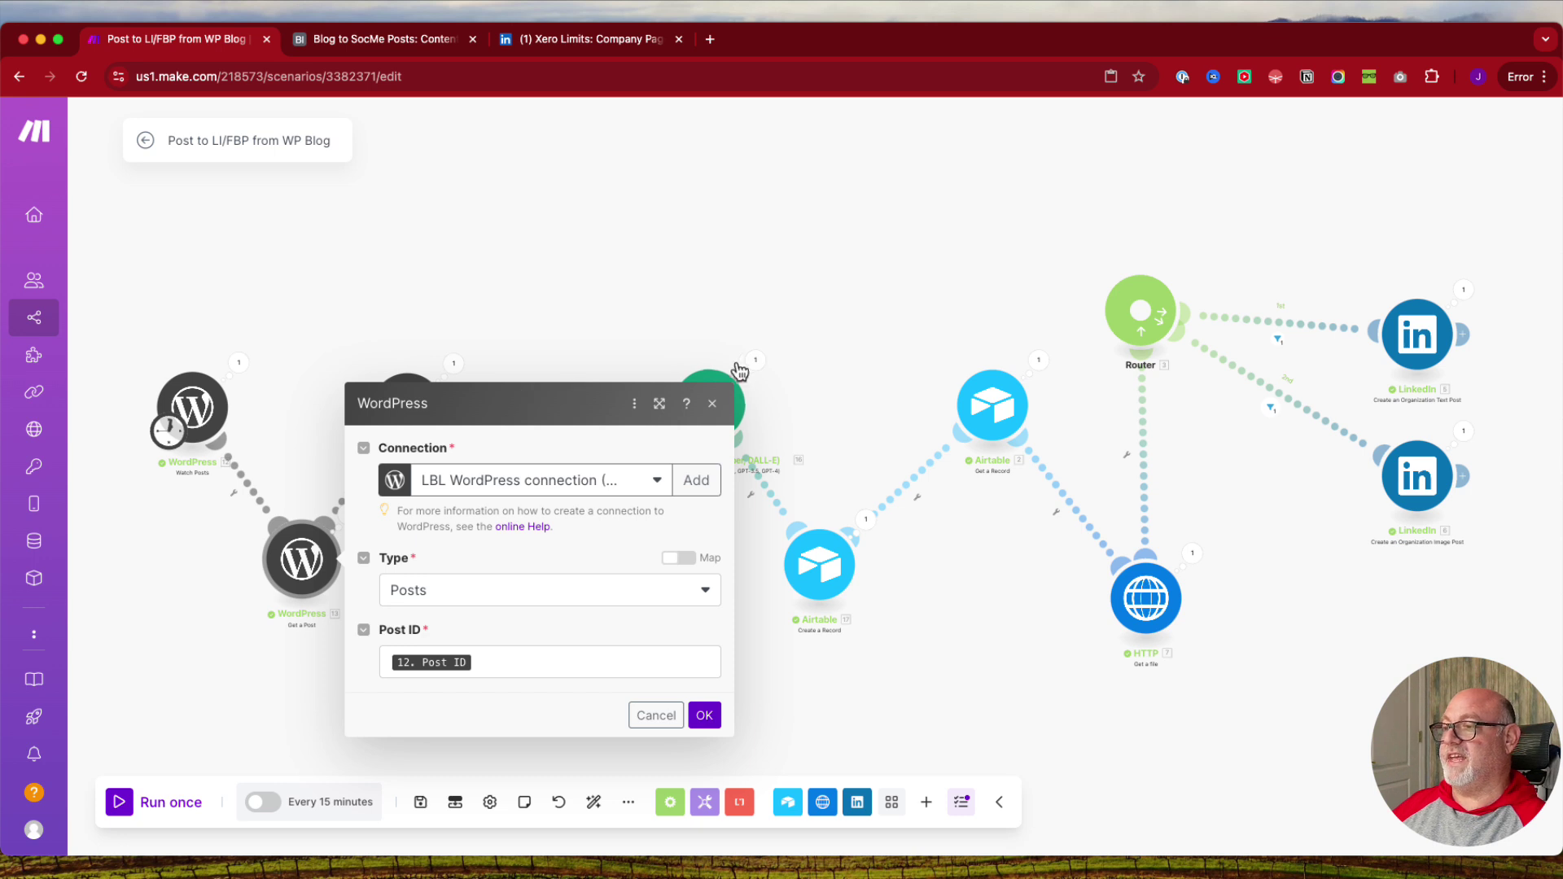
{"action": "left_click", "coordinate": [584, 376]}
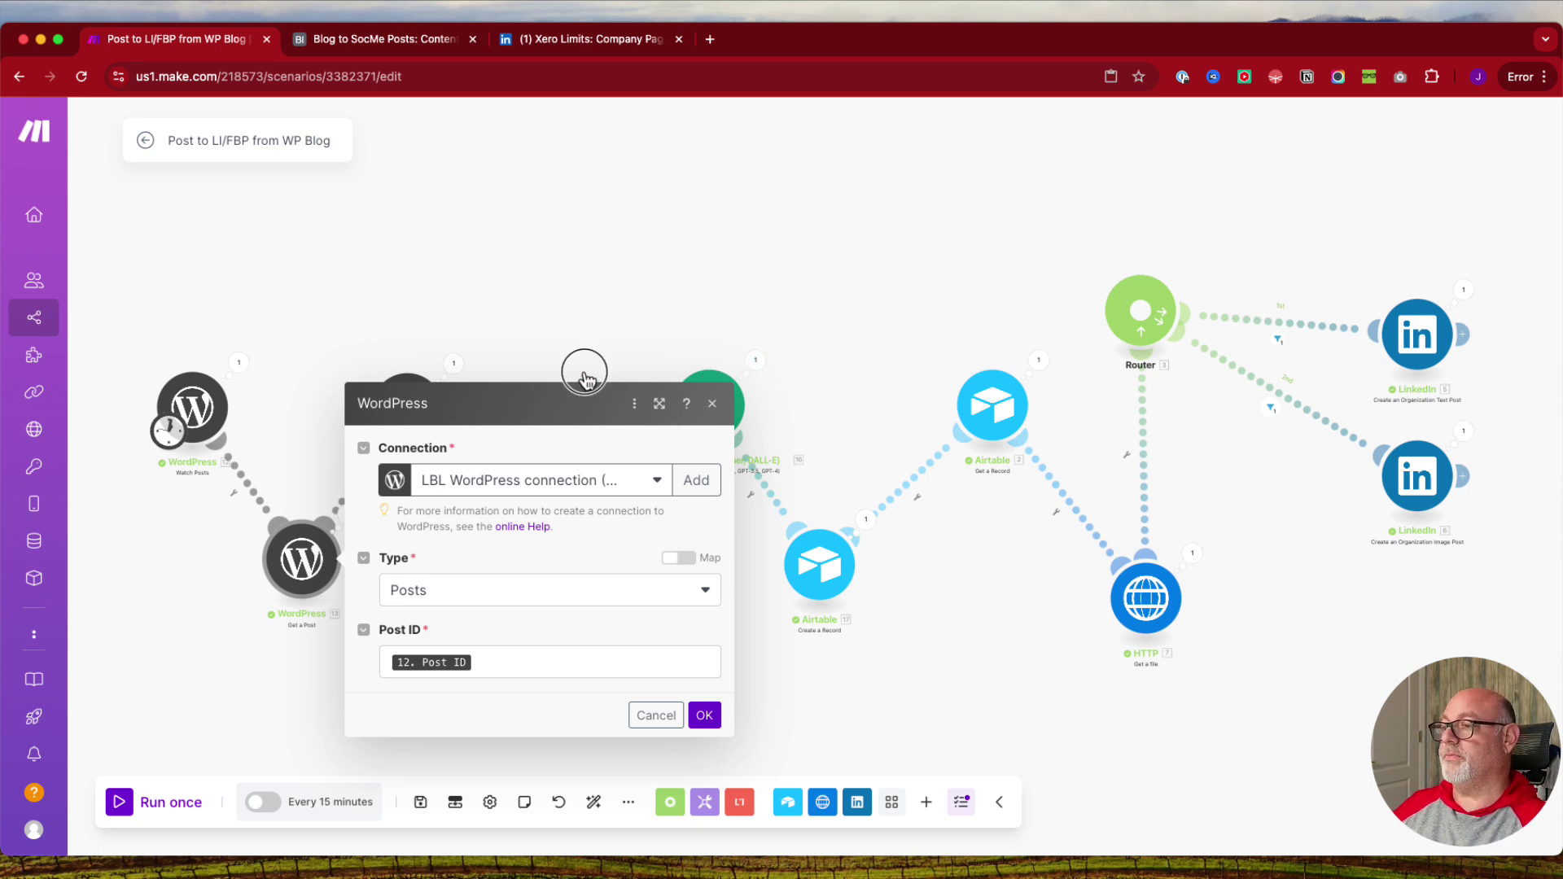
{"action": "left_click", "coordinate": [348, 514]}
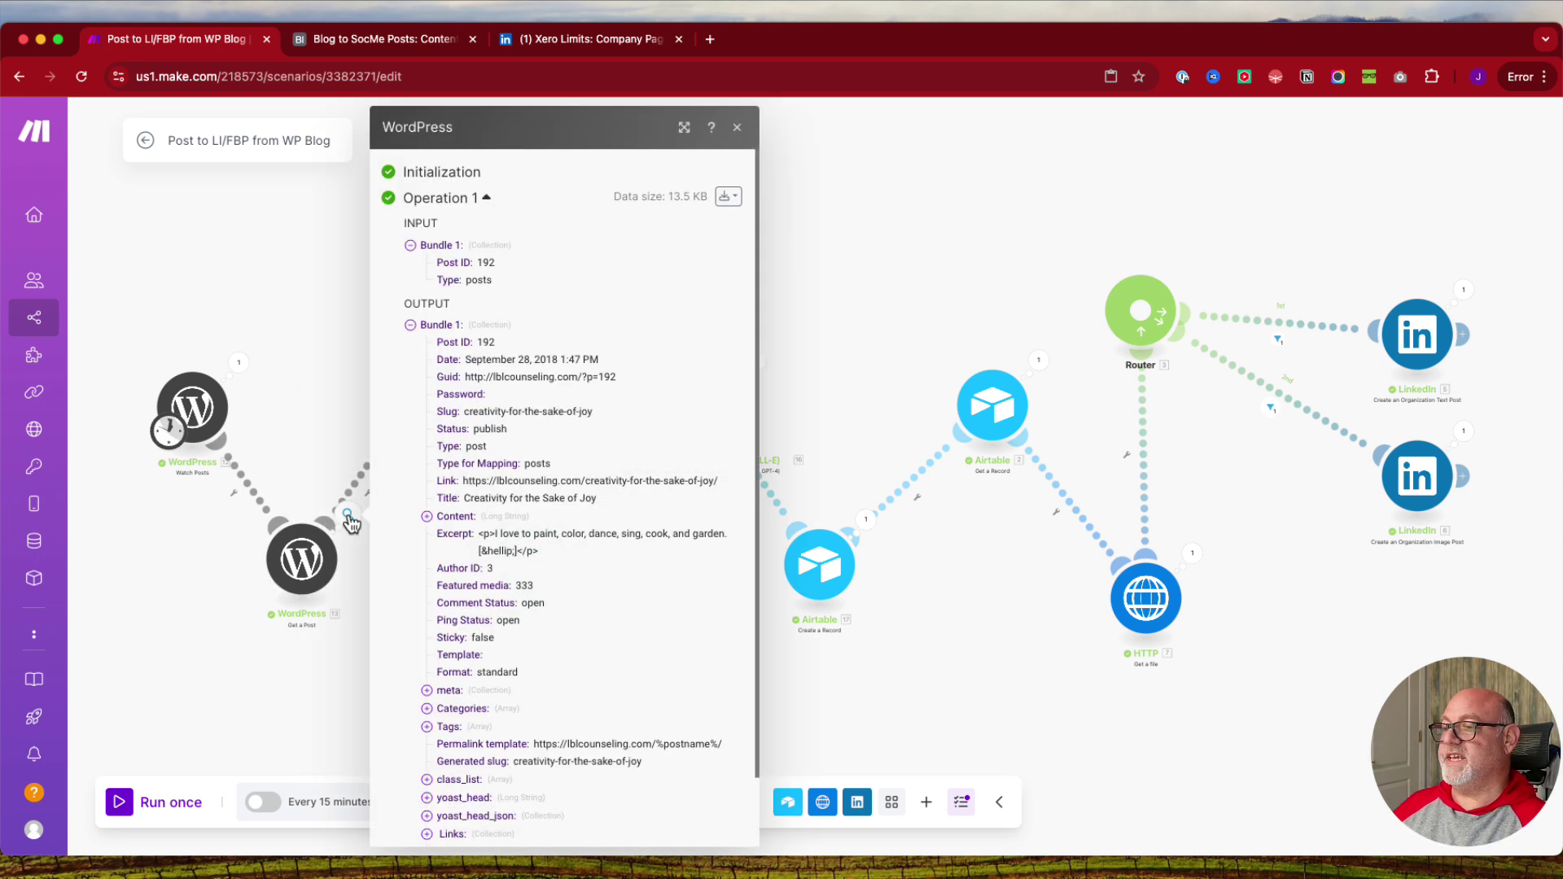
{"action": "scroll", "coordinate": [464, 289], "scroll_direction": "down", "scroll_amount": 2}
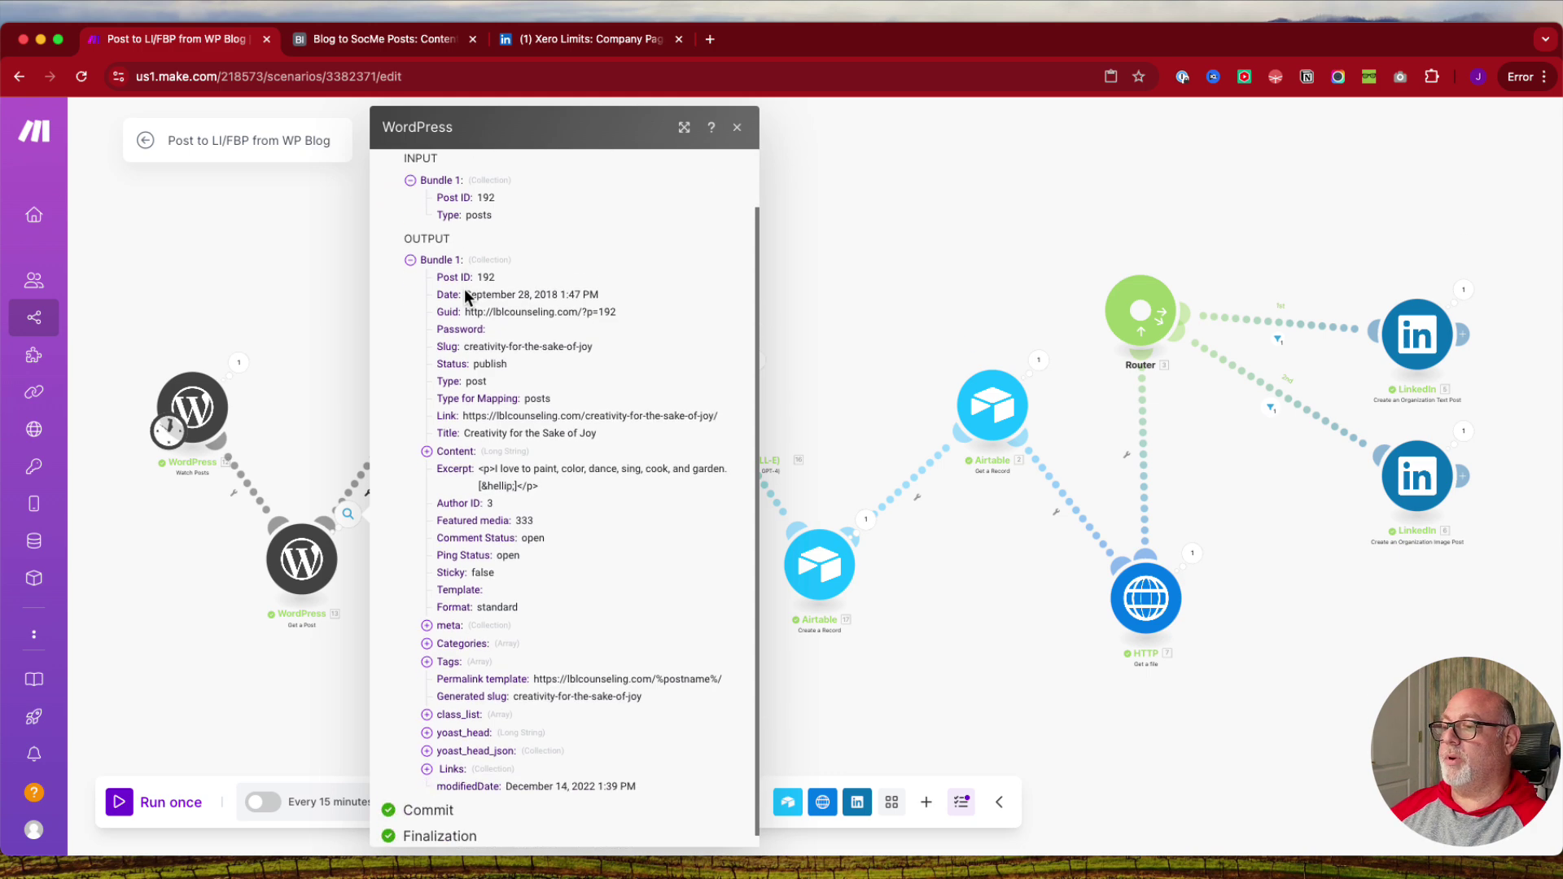
{"action": "left_click", "coordinate": [426, 440]}
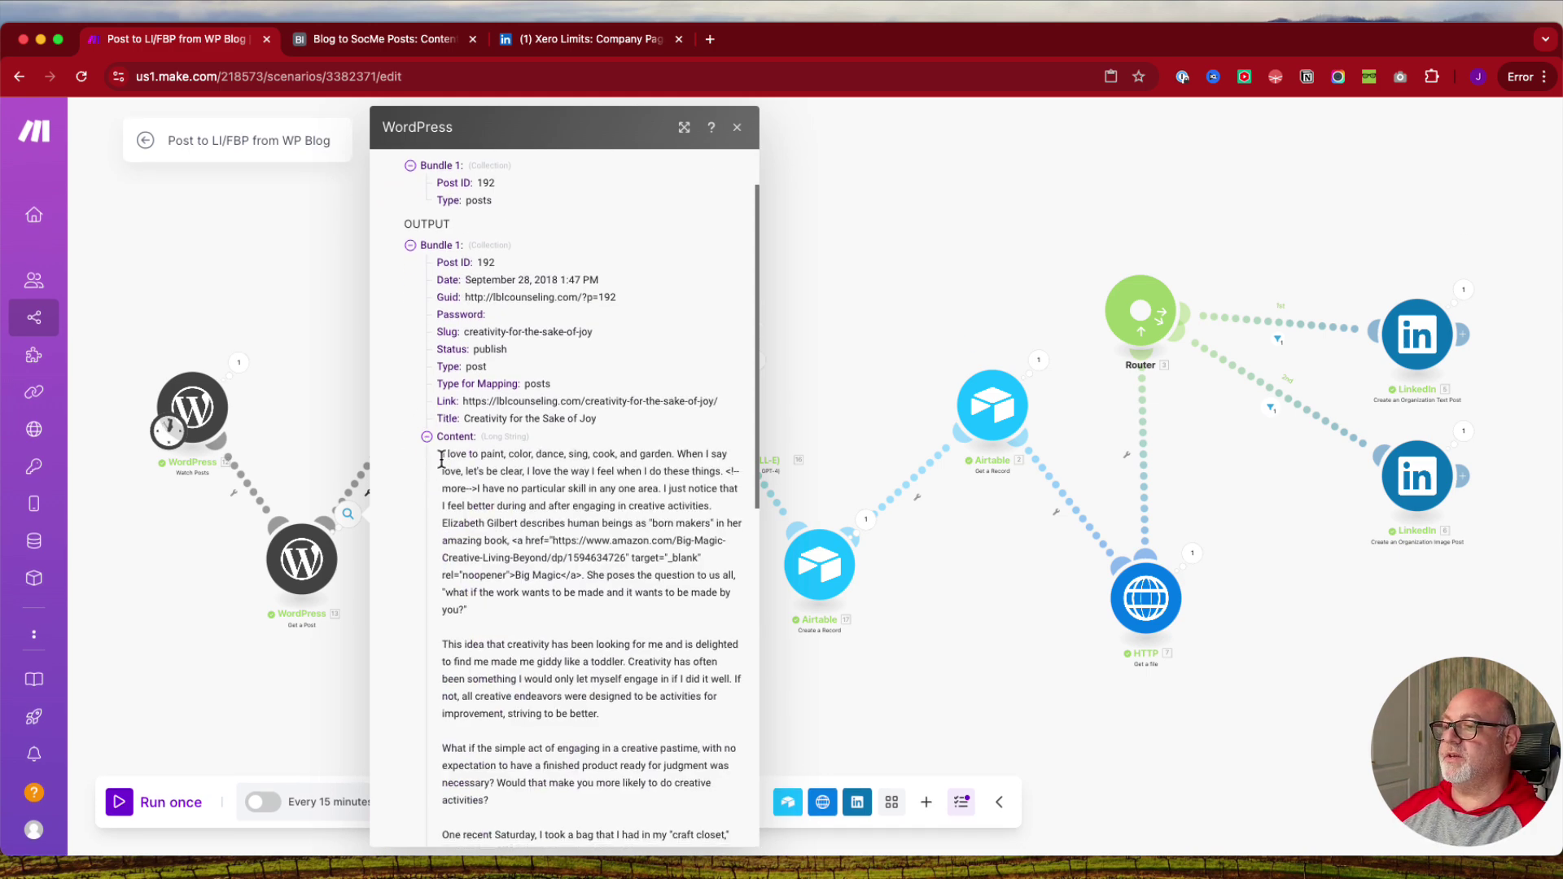
{"action": "scroll", "coordinate": [439, 459], "scroll_direction": "down", "scroll_amount": 3}
{"action": "scroll", "coordinate": [442, 457], "scroll_direction": "down", "scroll_amount": 12}
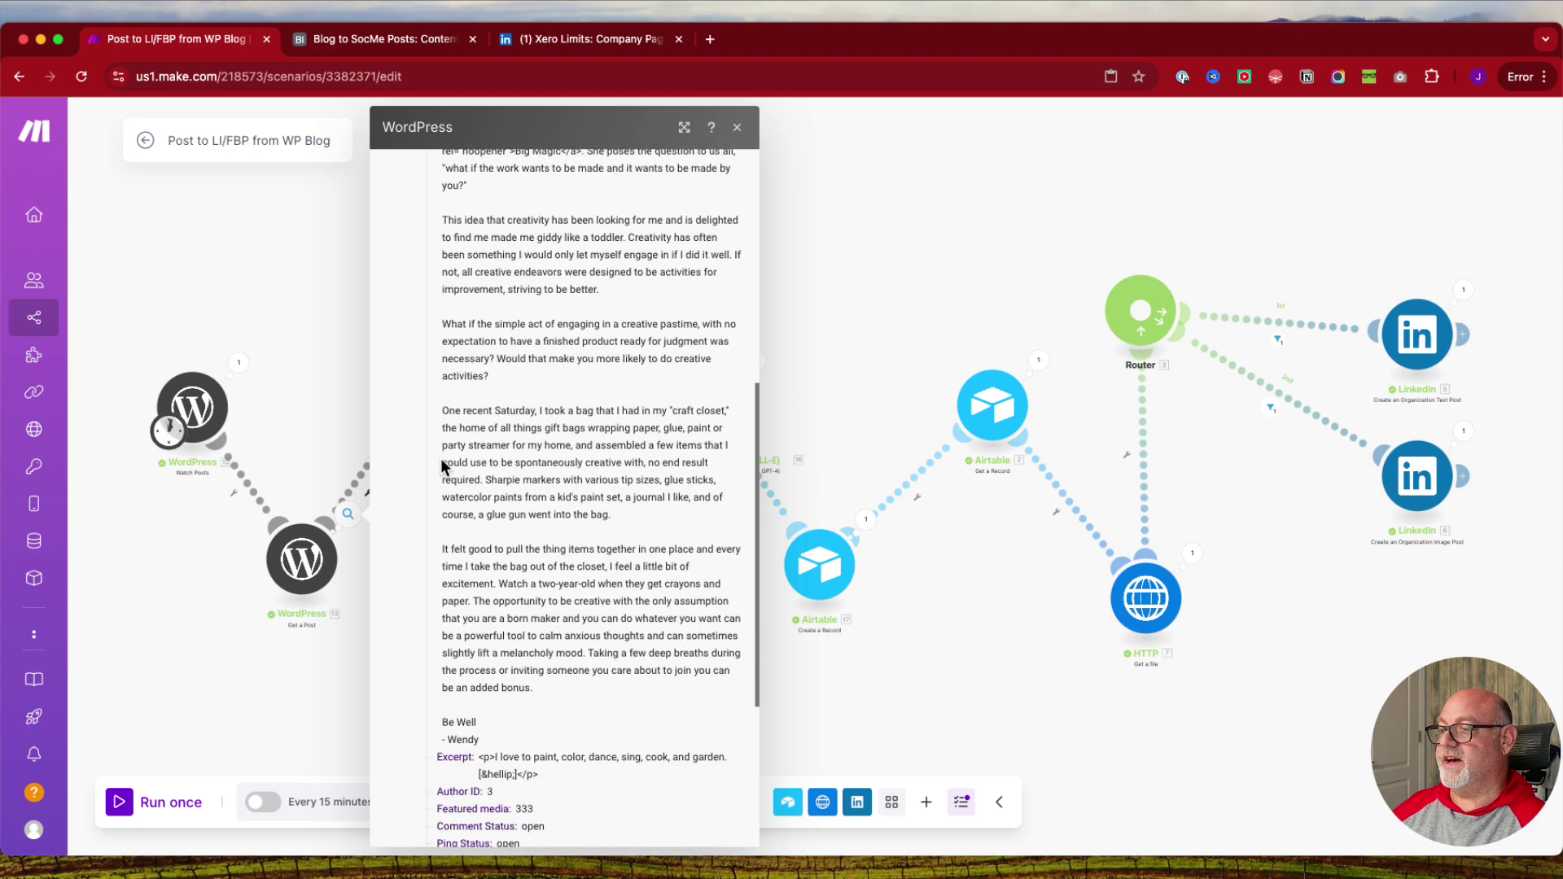
{"action": "scroll", "coordinate": [441, 462], "scroll_direction": "down", "scroll_amount": 1}
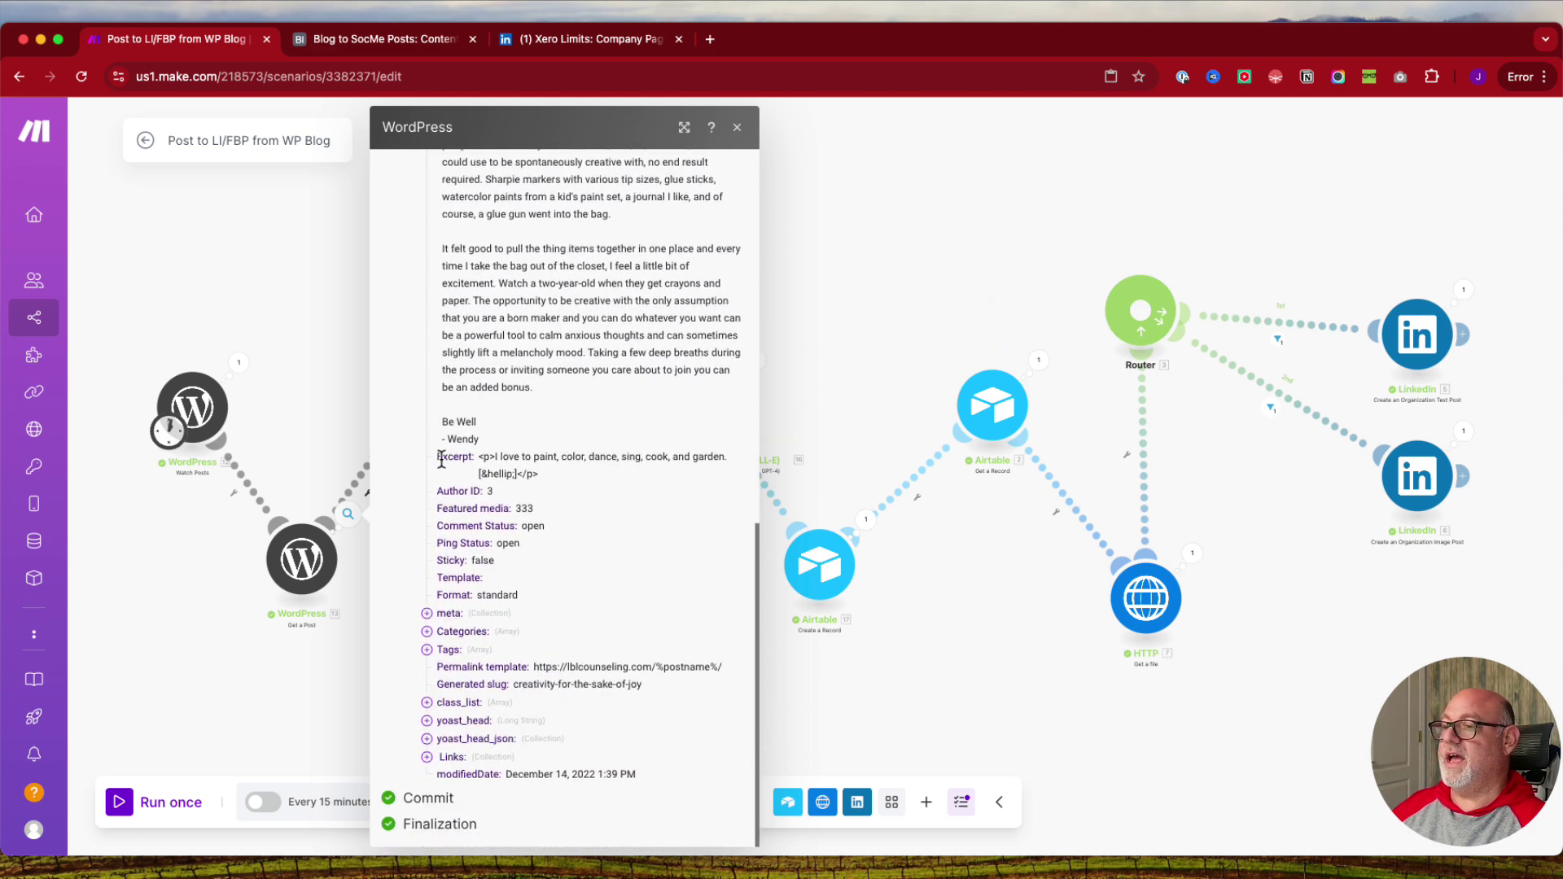
{"action": "scroll", "coordinate": [441, 460], "scroll_direction": "up", "scroll_amount": 15}
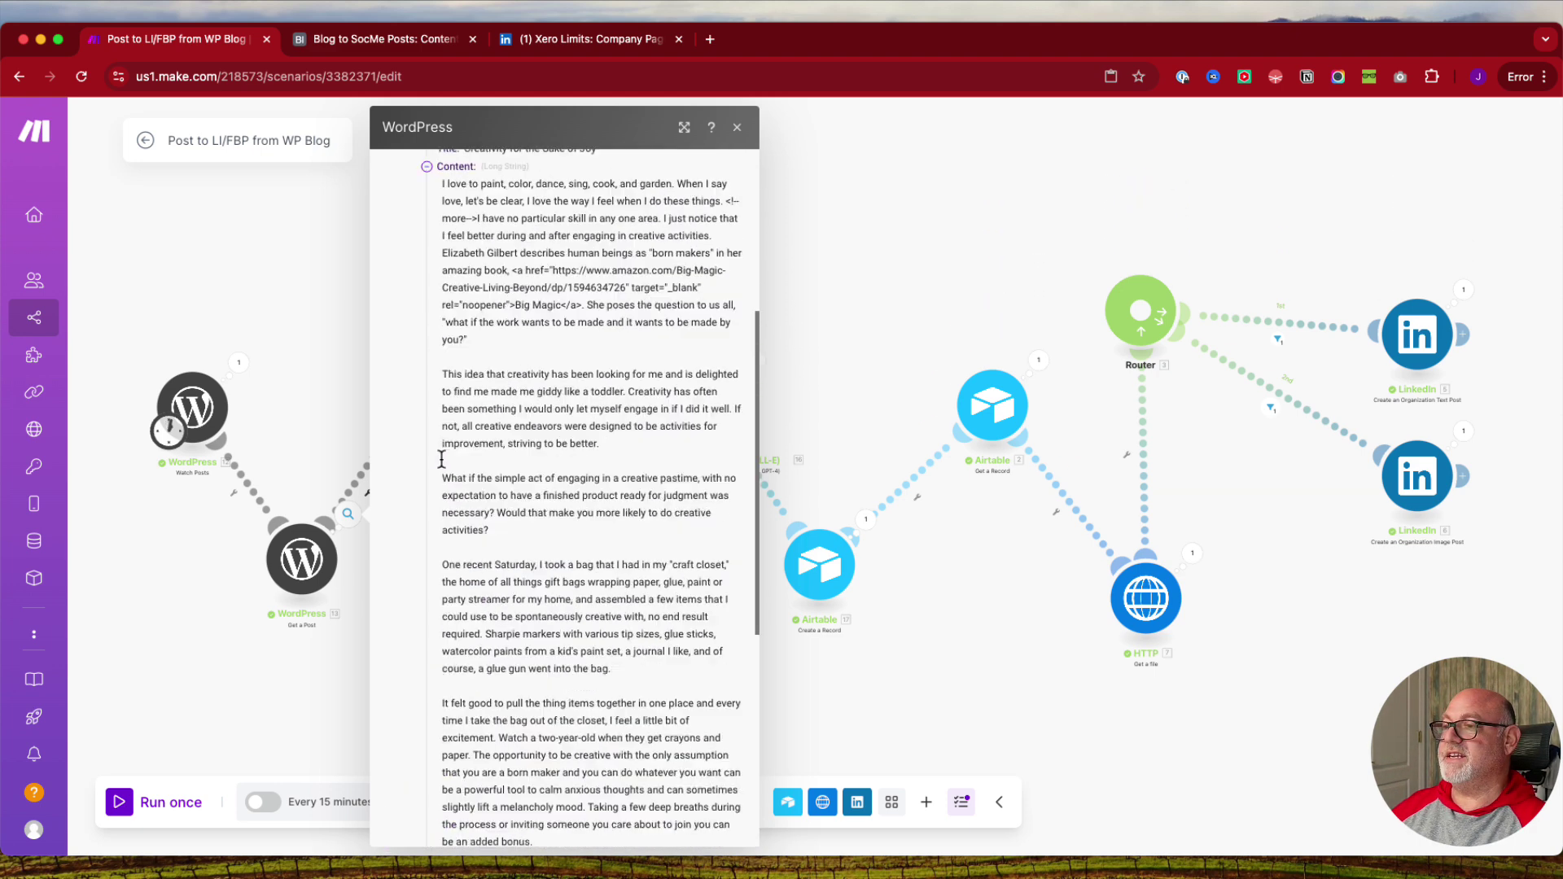
{"action": "left_click", "coordinate": [737, 131]}
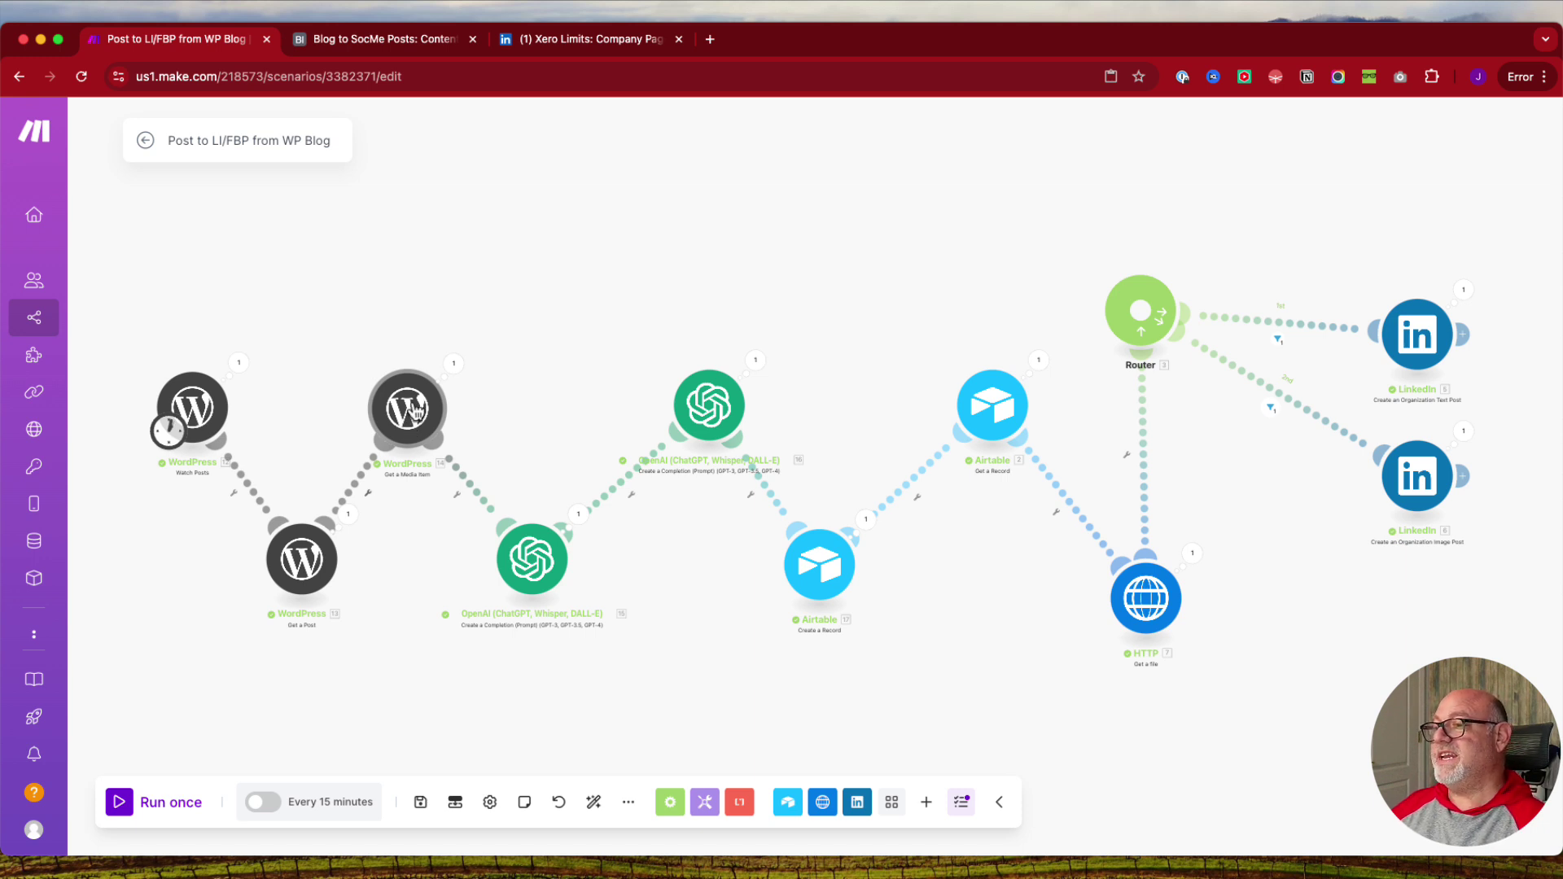
Inspect the output of the WordPress Get a Media Item module, including the image's source URL.
{"action": "left_click", "coordinate": [451, 365]}
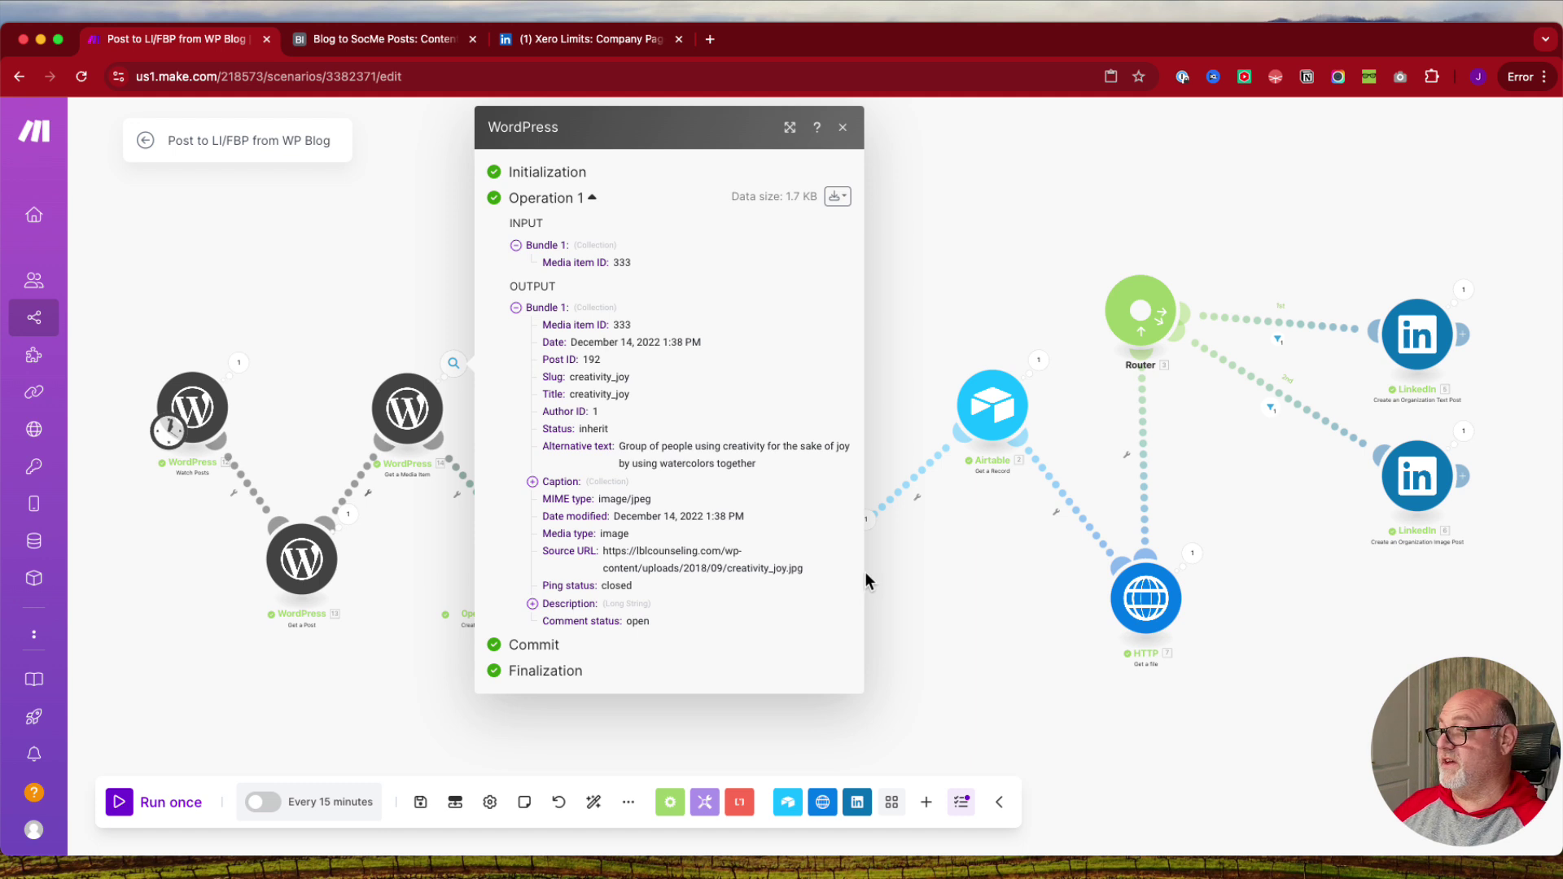
{"action": "left_click", "coordinate": [843, 132]}
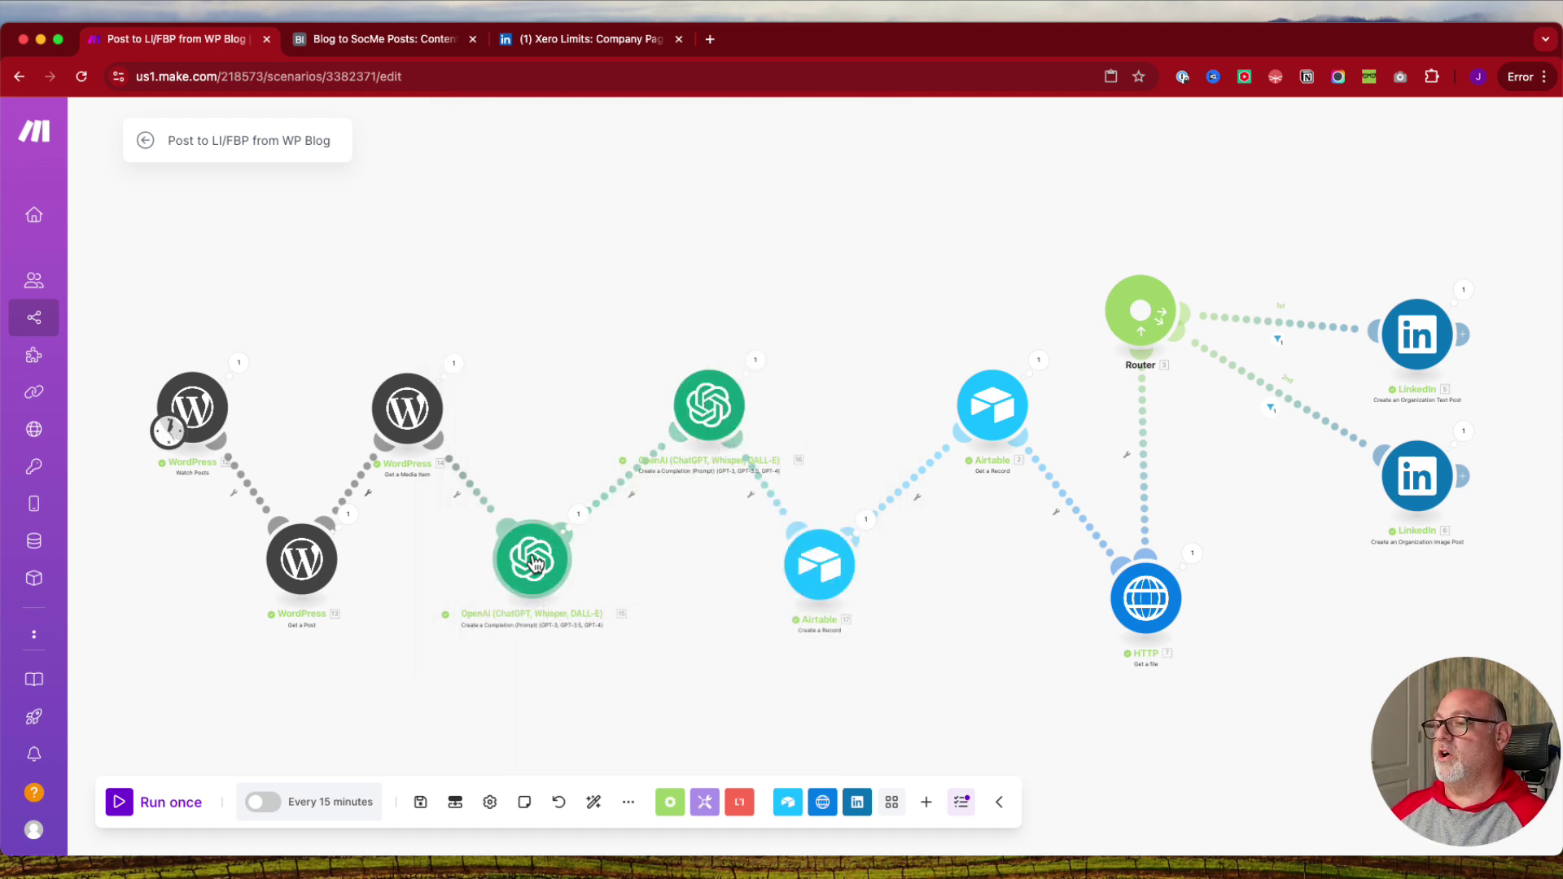
Examine the first OpenAI module's run output, its input messages and the prompt that summarizes the blog post.
{"action": "left_click", "coordinate": [578, 517]}
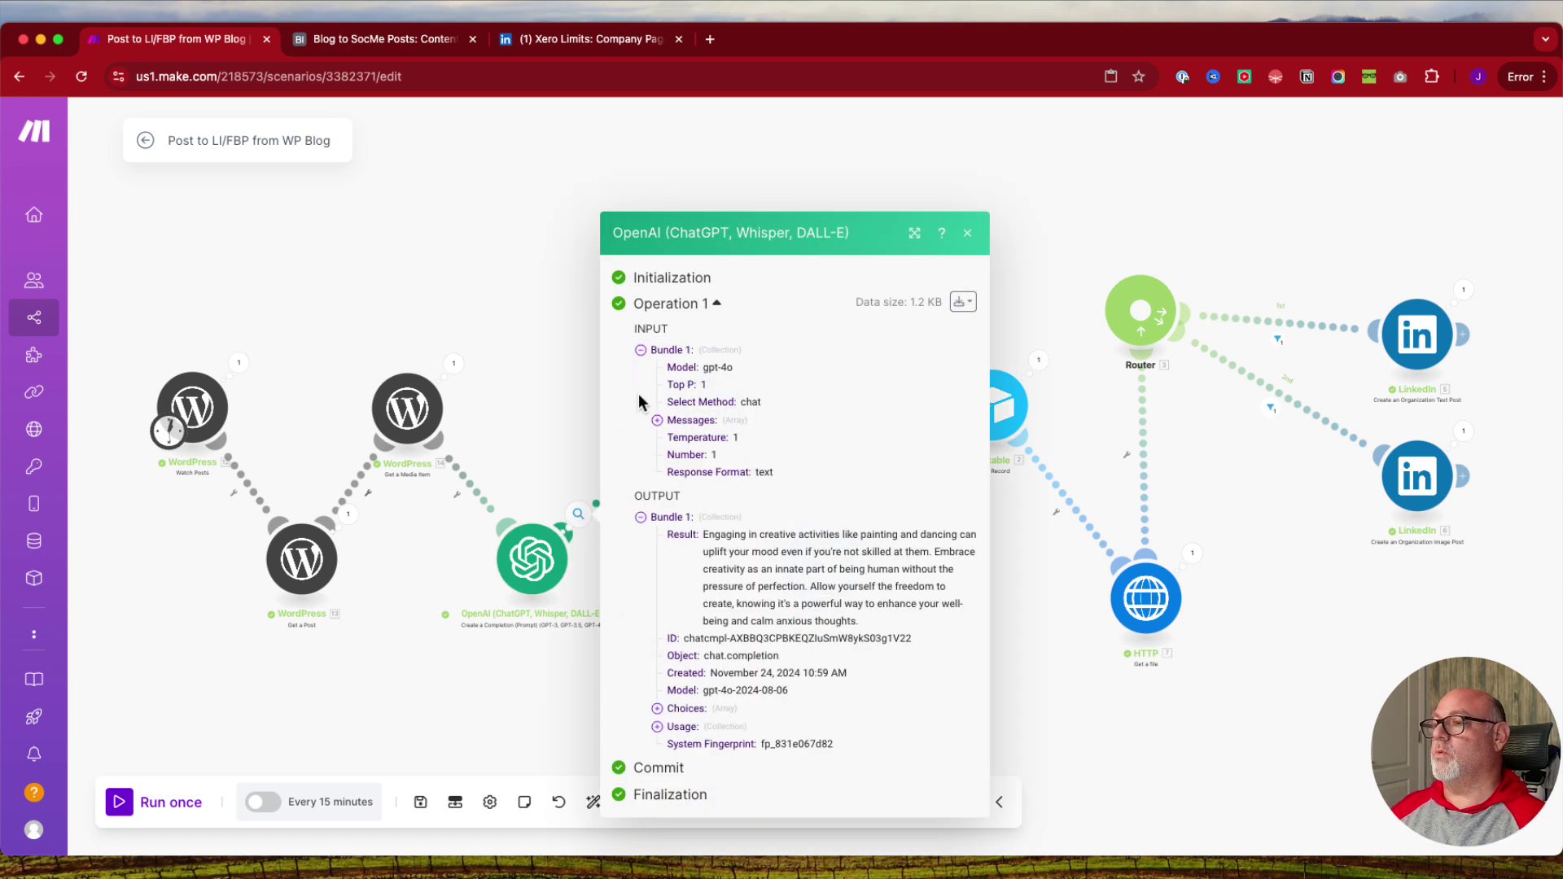
{"action": "left_click", "coordinate": [657, 420]}
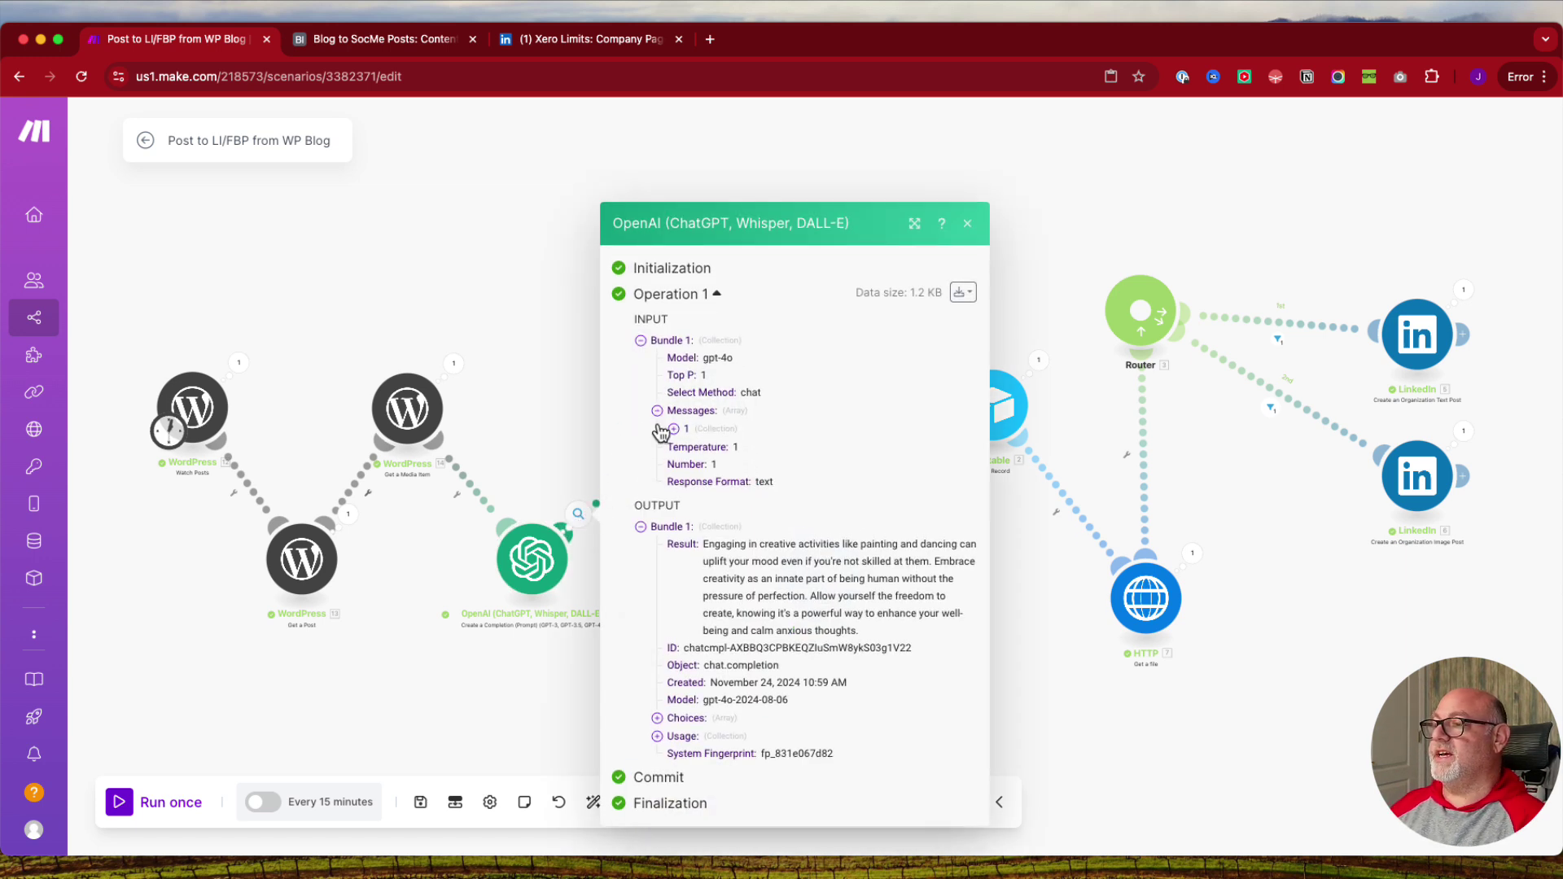
{"action": "left_click", "coordinate": [967, 224]}
{"action": "left_click", "coordinate": [535, 554]}
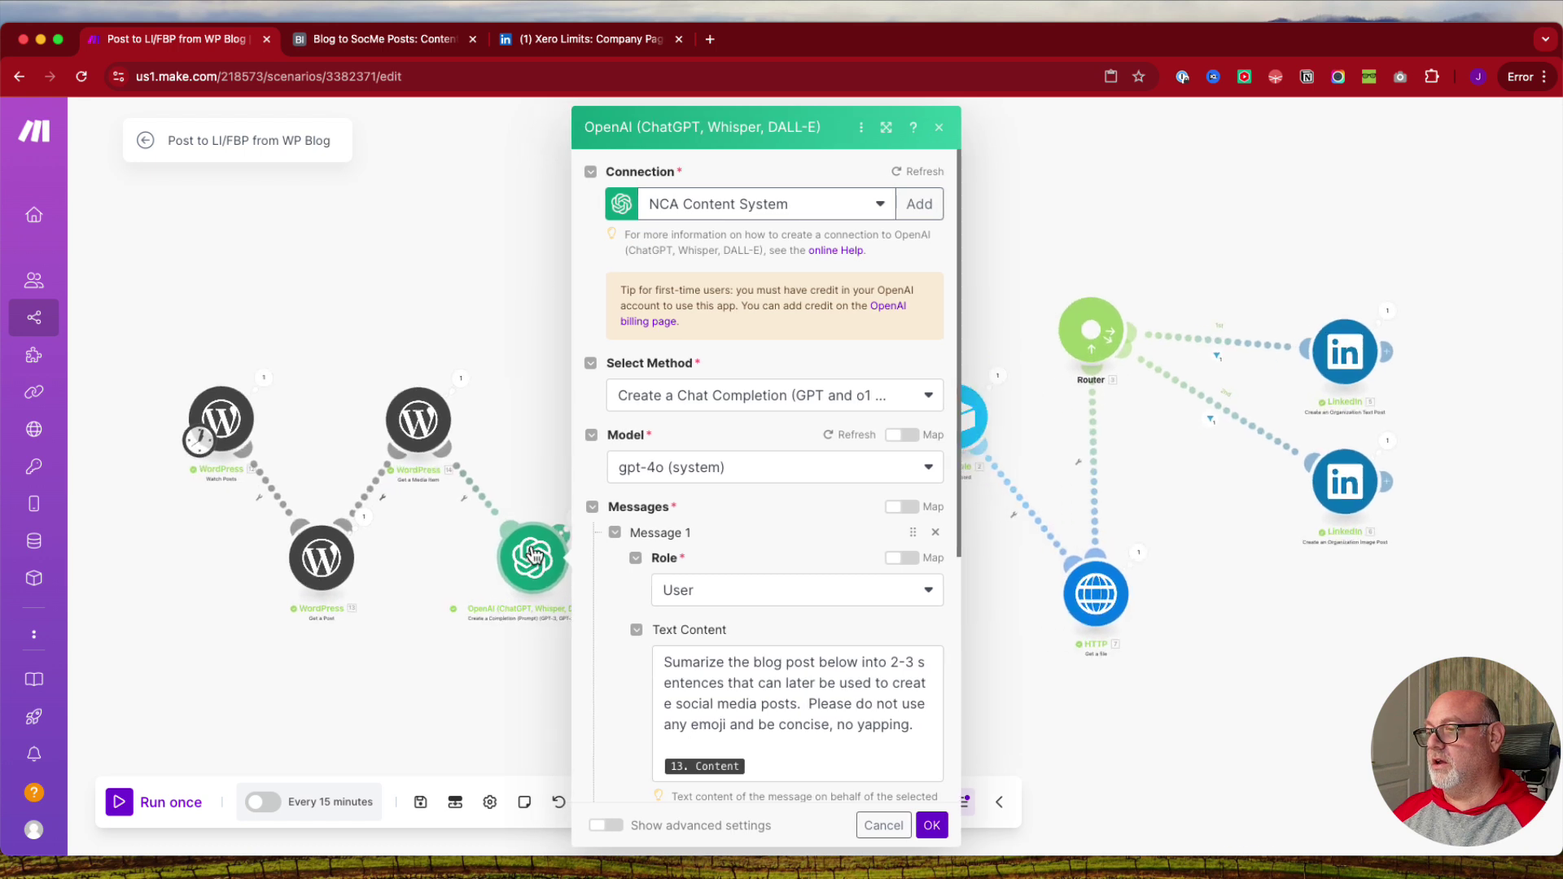
{"action": "scroll", "coordinate": [704, 669], "scroll_direction": "down", "scroll_amount": 2}
{"action": "scroll", "coordinate": [705, 669], "scroll_direction": "down", "scroll_amount": 5}
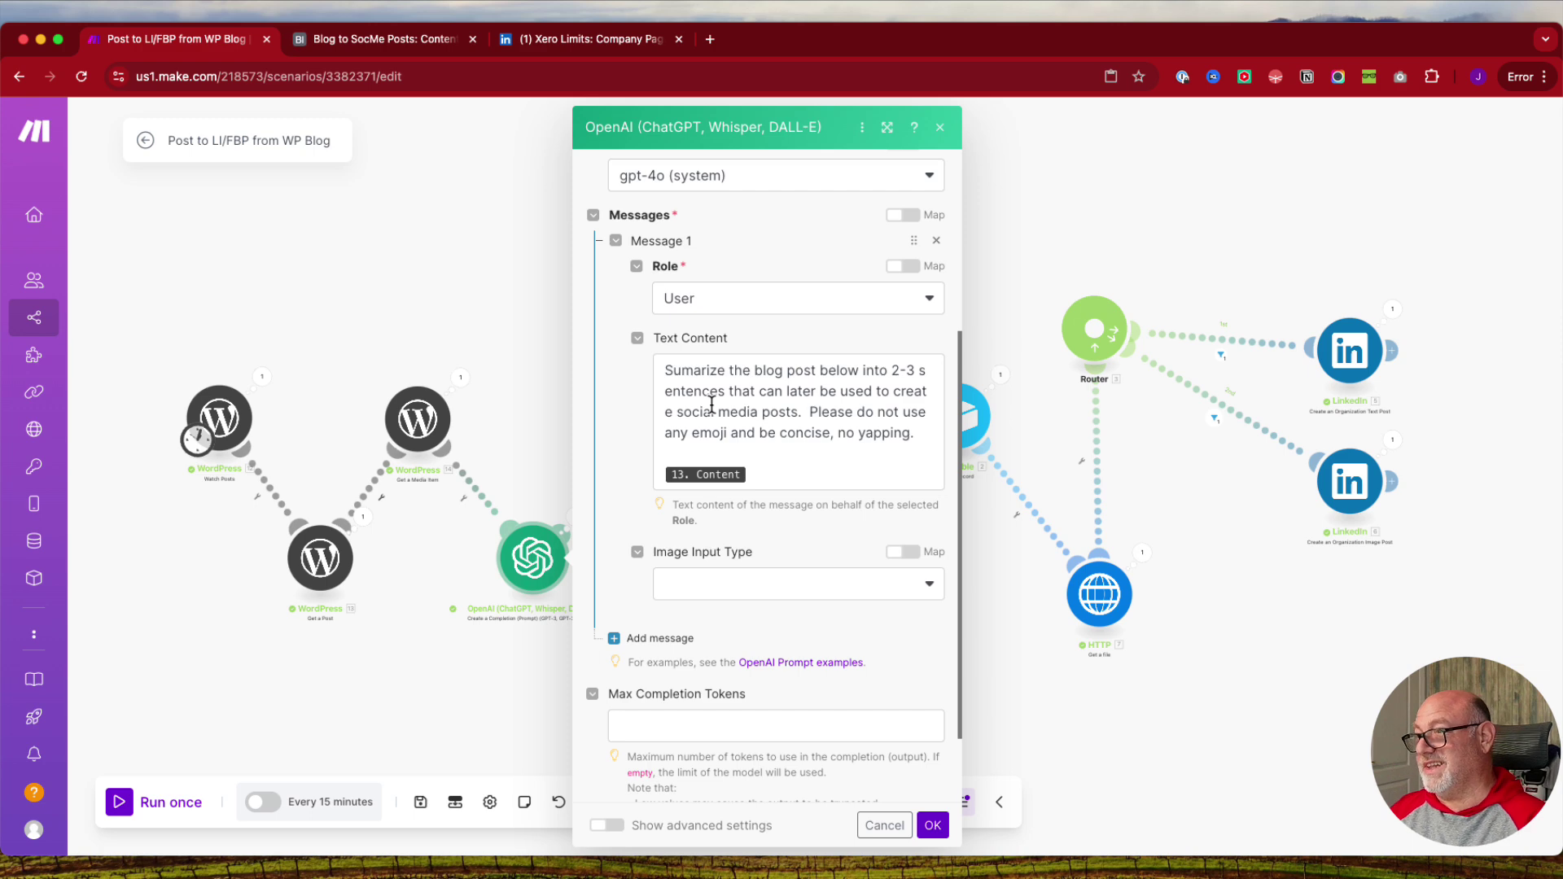
{"action": "left_click", "coordinate": [940, 128]}
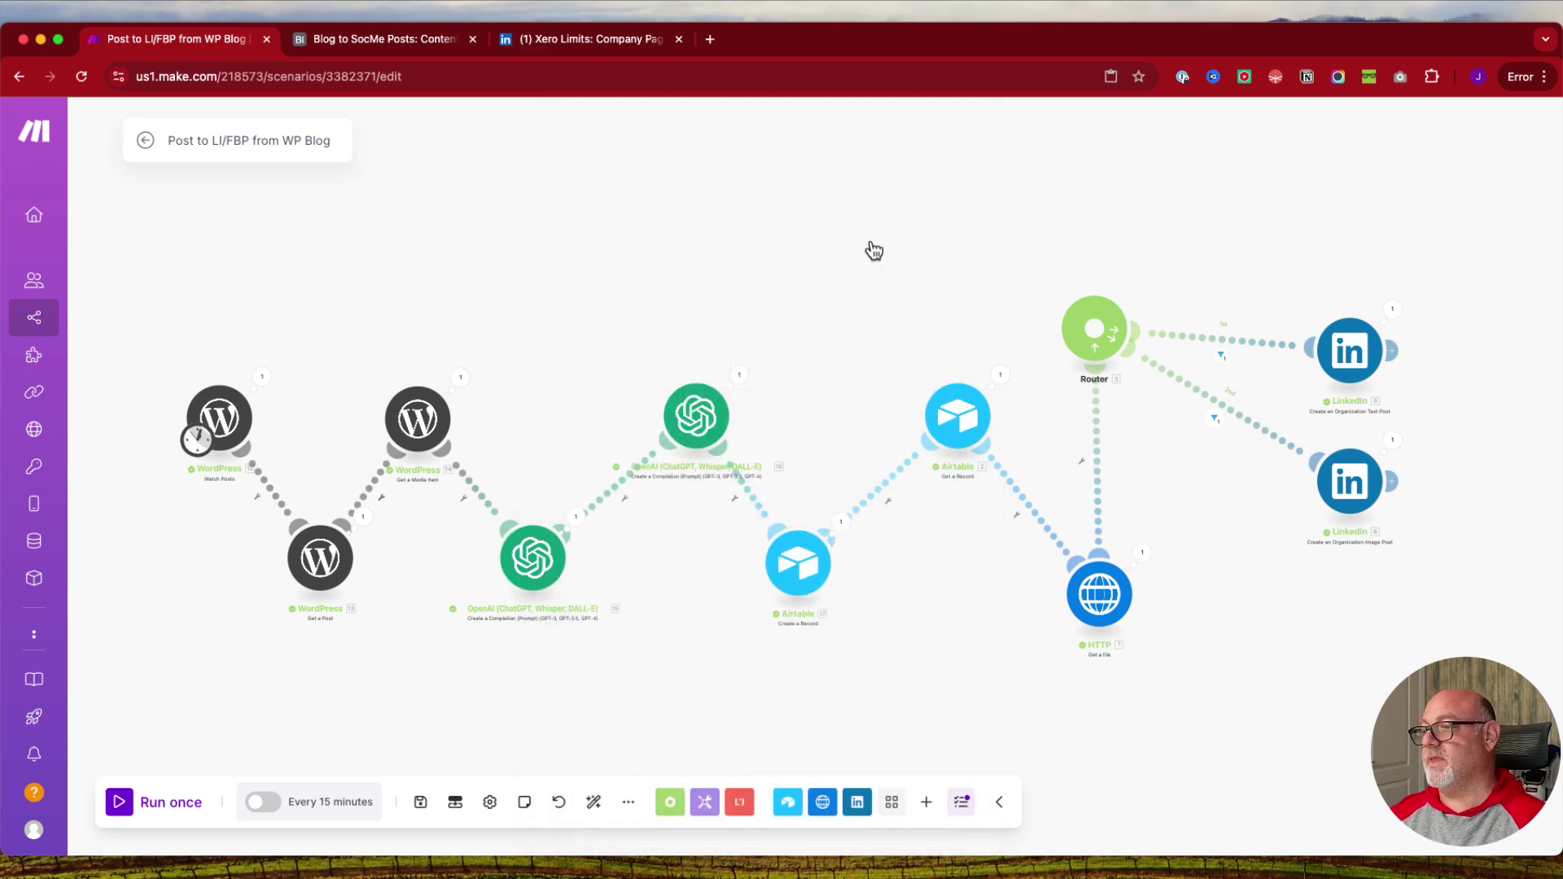
Review the second OpenAI module's prompt for writing the social media post, including its mapped Result and Link fields.
{"action": "left_click", "coordinate": [697, 418]}
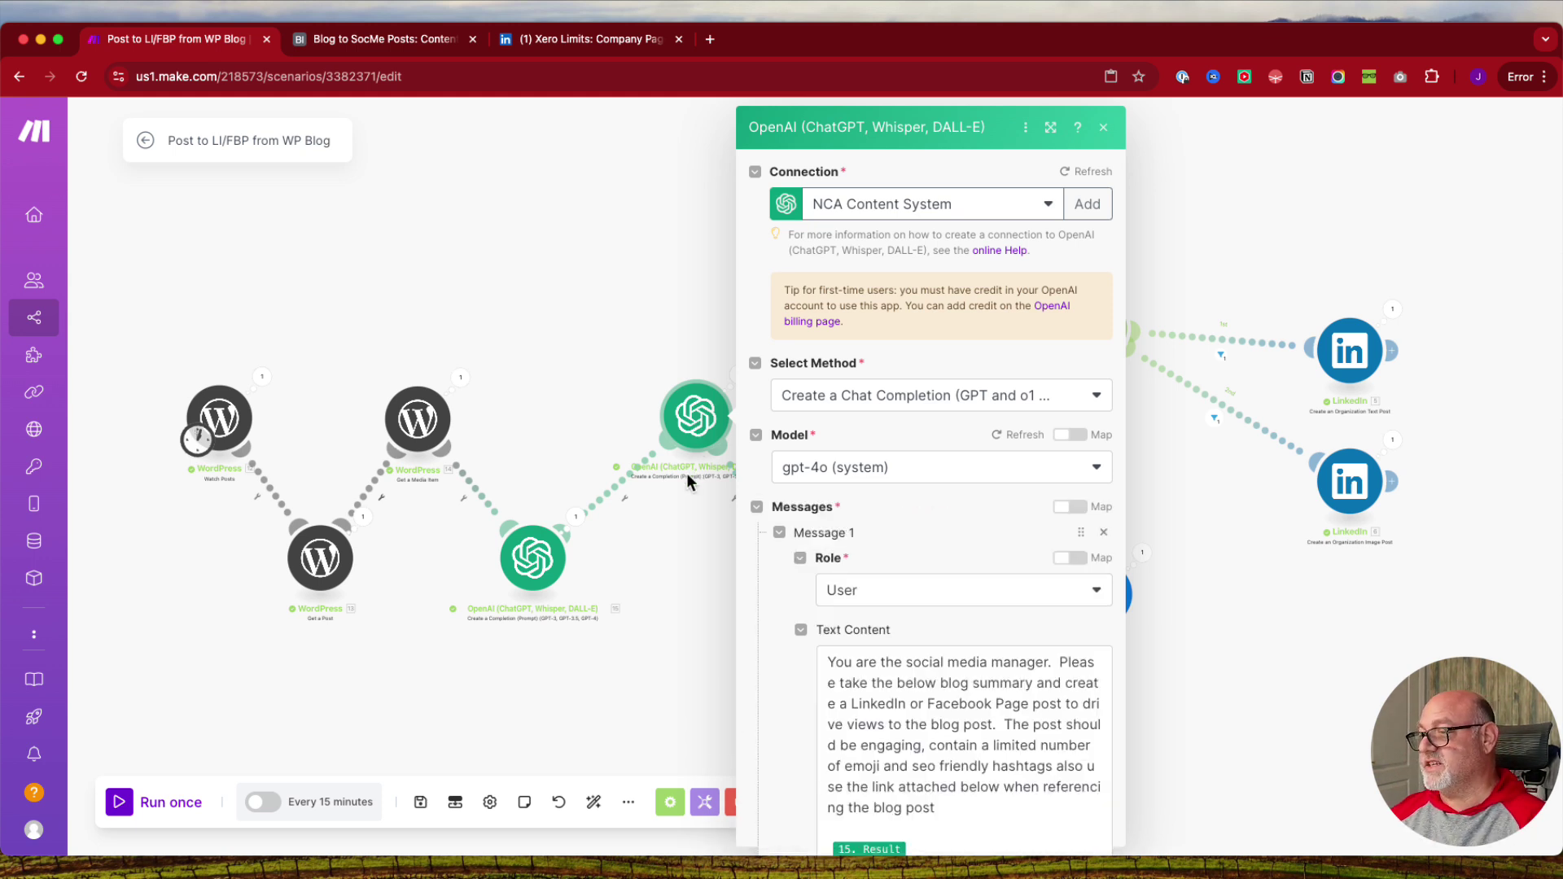
{"action": "scroll", "coordinate": [830, 509], "scroll_direction": "down", "scroll_amount": 5}
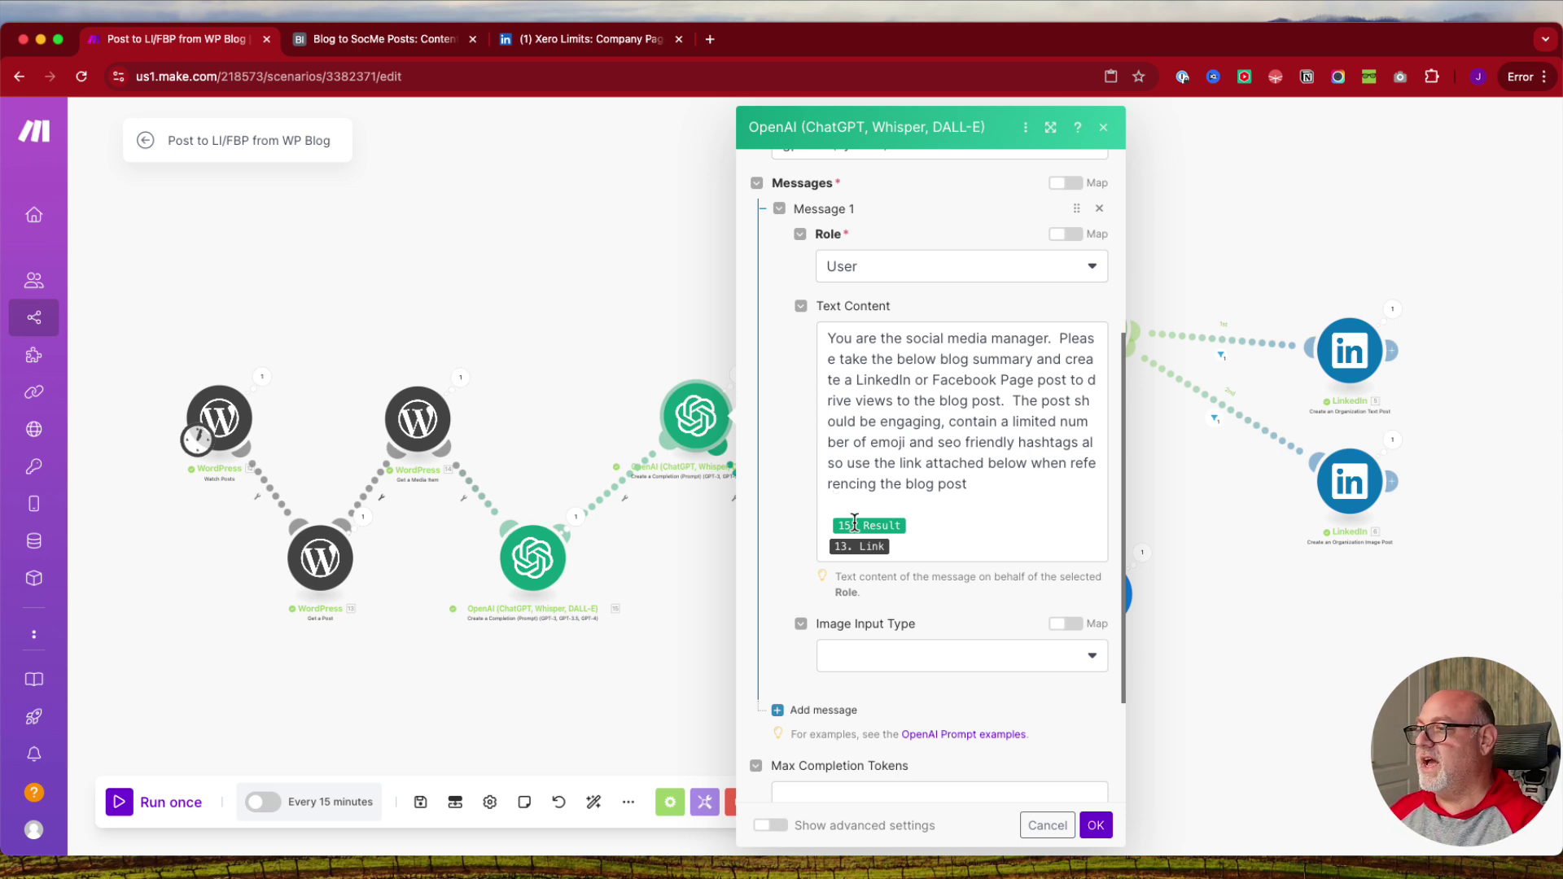
{"action": "scroll", "coordinate": [533, 576], "scroll_direction": "down", "scroll_amount": 2}
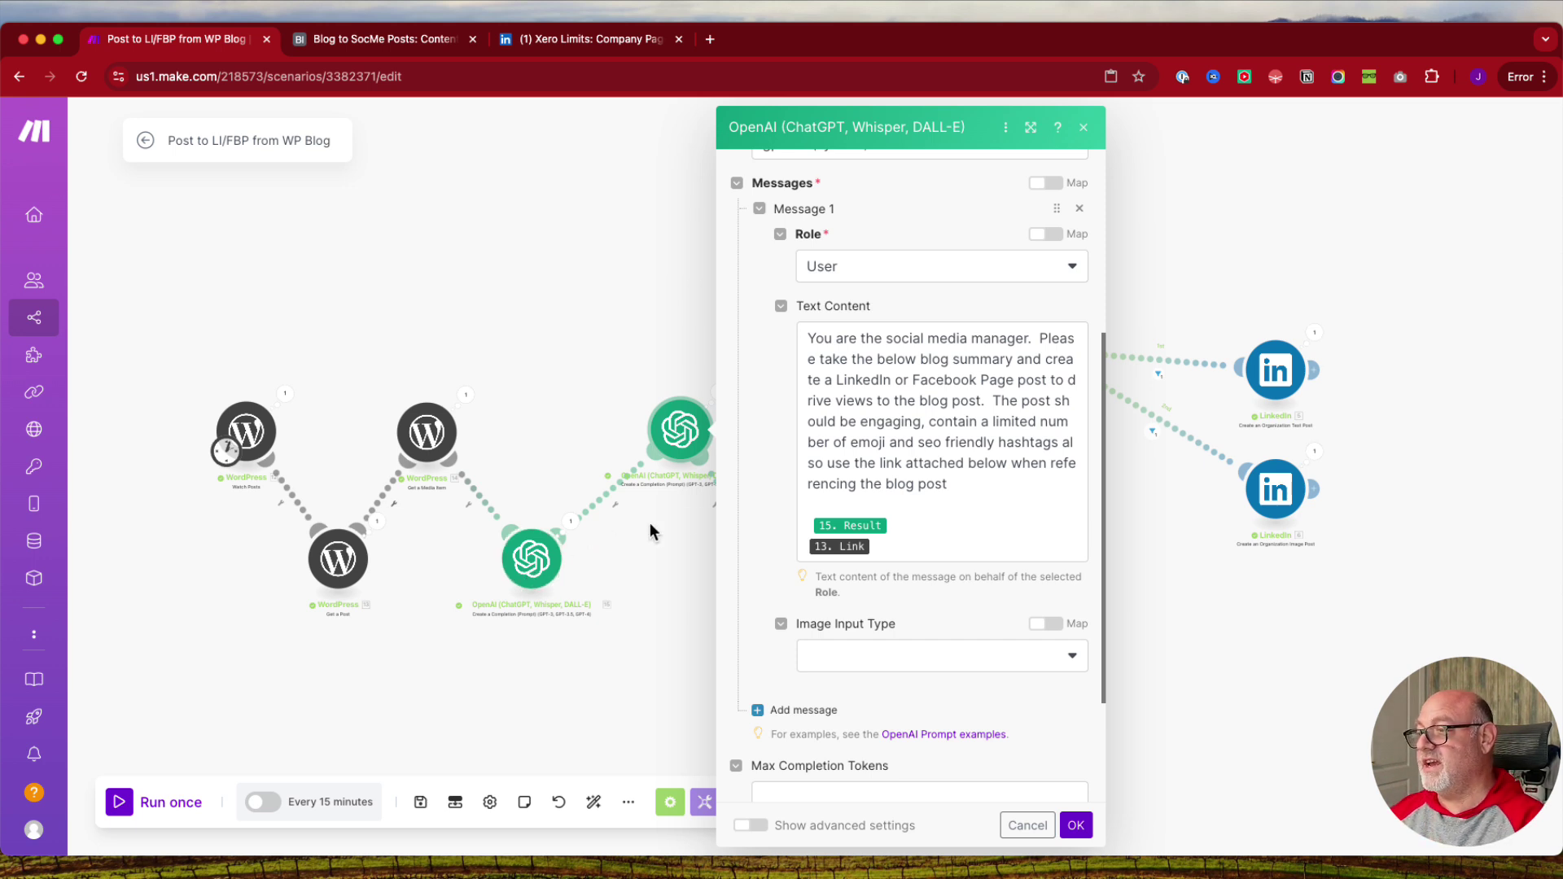
{"action": "scroll", "coordinate": [831, 445], "scroll_direction": "down", "scroll_amount": 2}
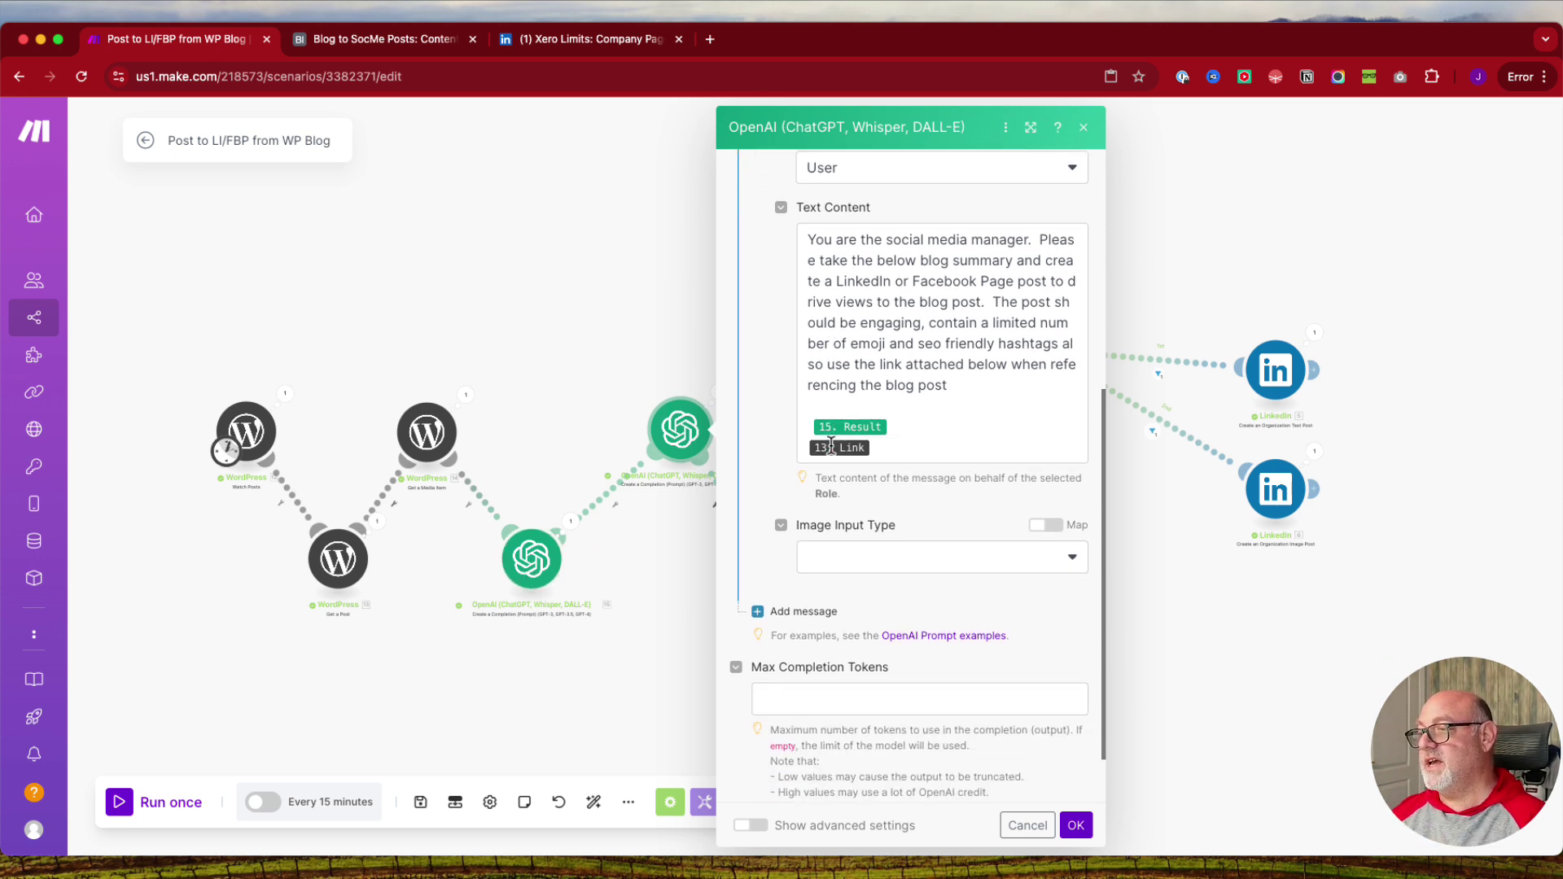
{"action": "left_click", "coordinate": [1083, 127]}
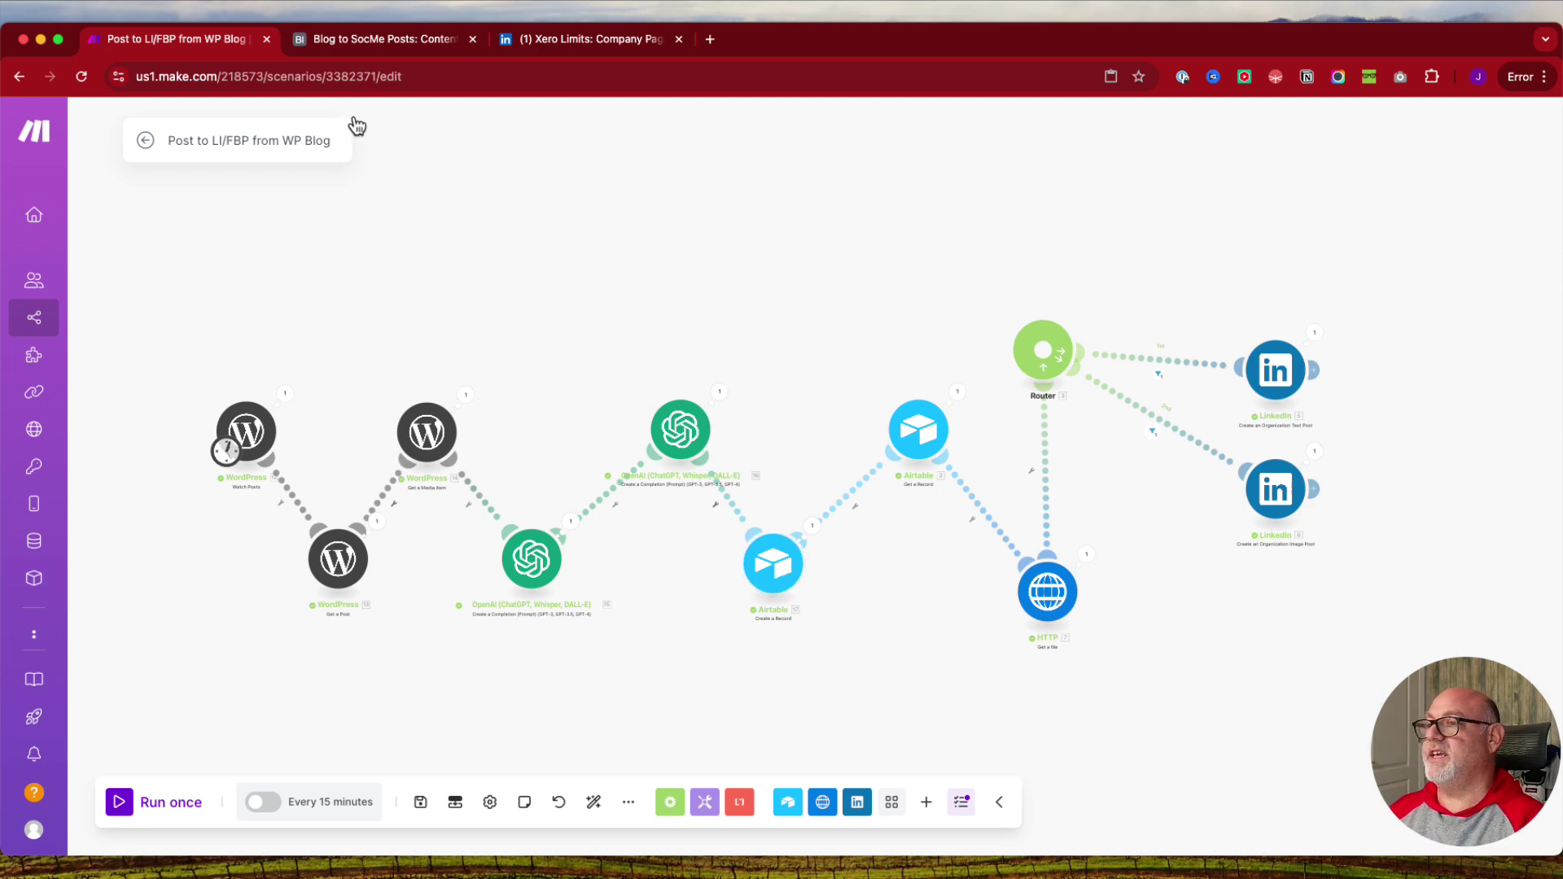
Check the generated blog records in Airtable's Content table and return to the Make scenario.
{"action": "left_click", "coordinate": [371, 40]}
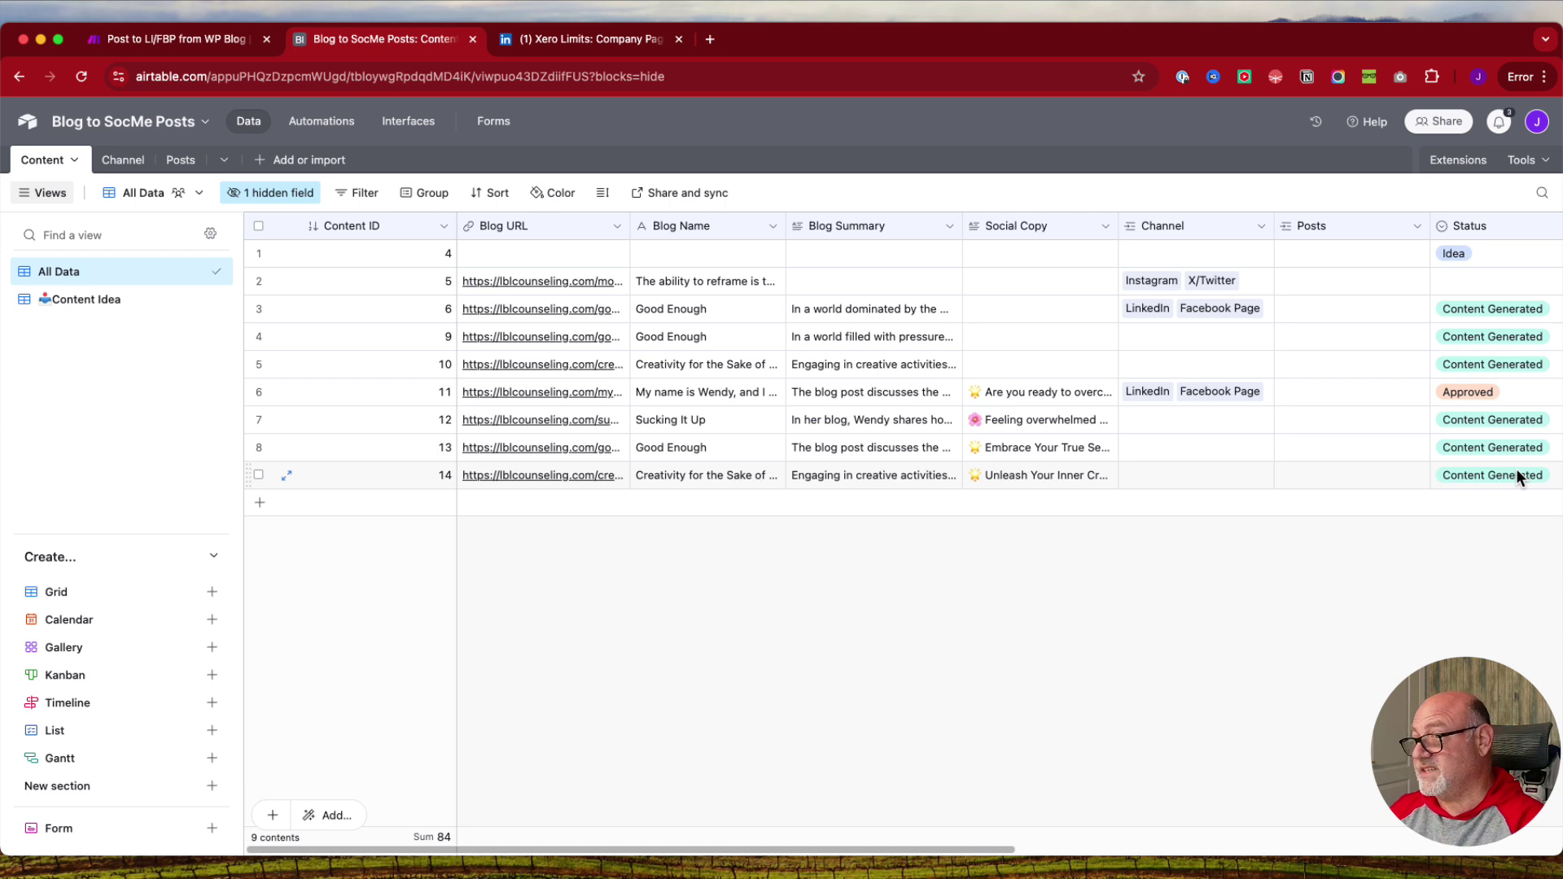
{"action": "left_click", "coordinate": [187, 41]}
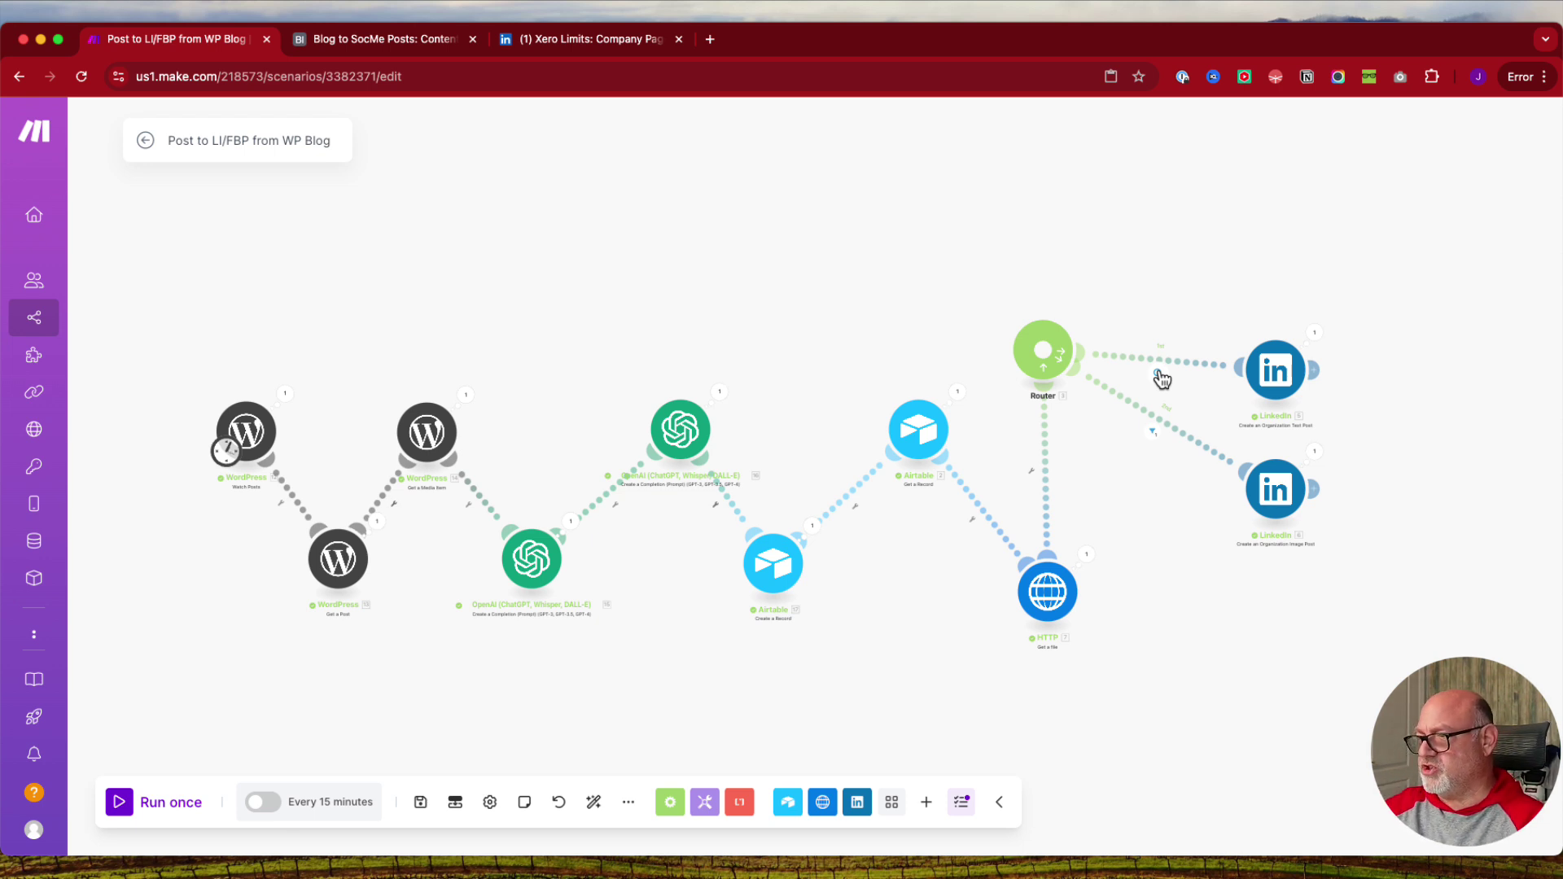
Review the settings of the LinkedIn Create an Organization Text Post module, including its content, visibility and feed distribution.
{"action": "left_click", "coordinate": [1278, 375]}
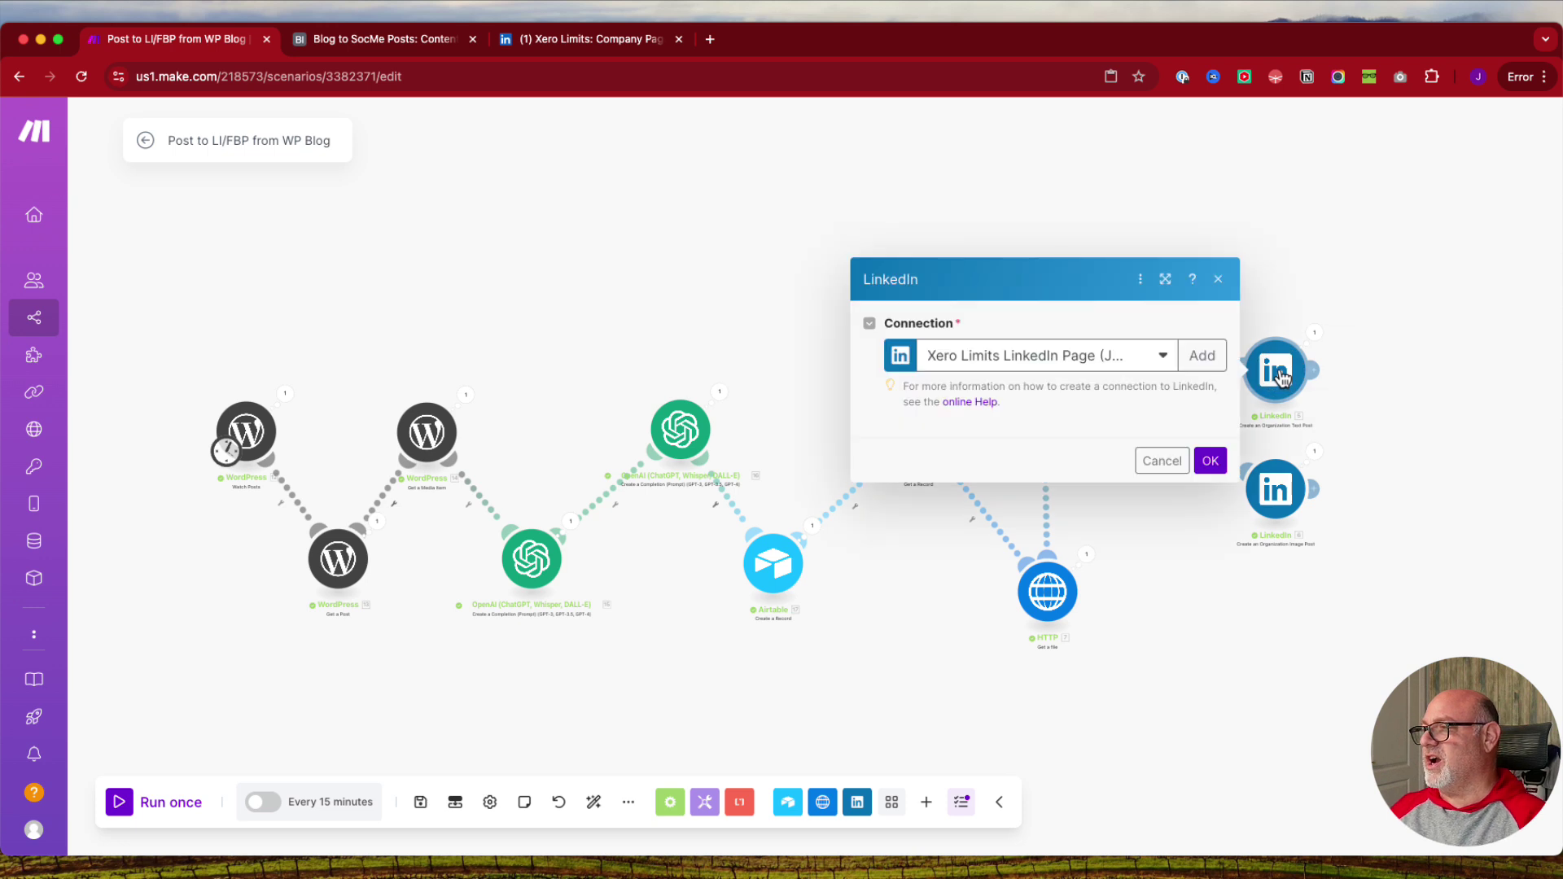
{"action": "scroll", "coordinate": [1019, 366], "scroll_direction": "down", "scroll_amount": 3}
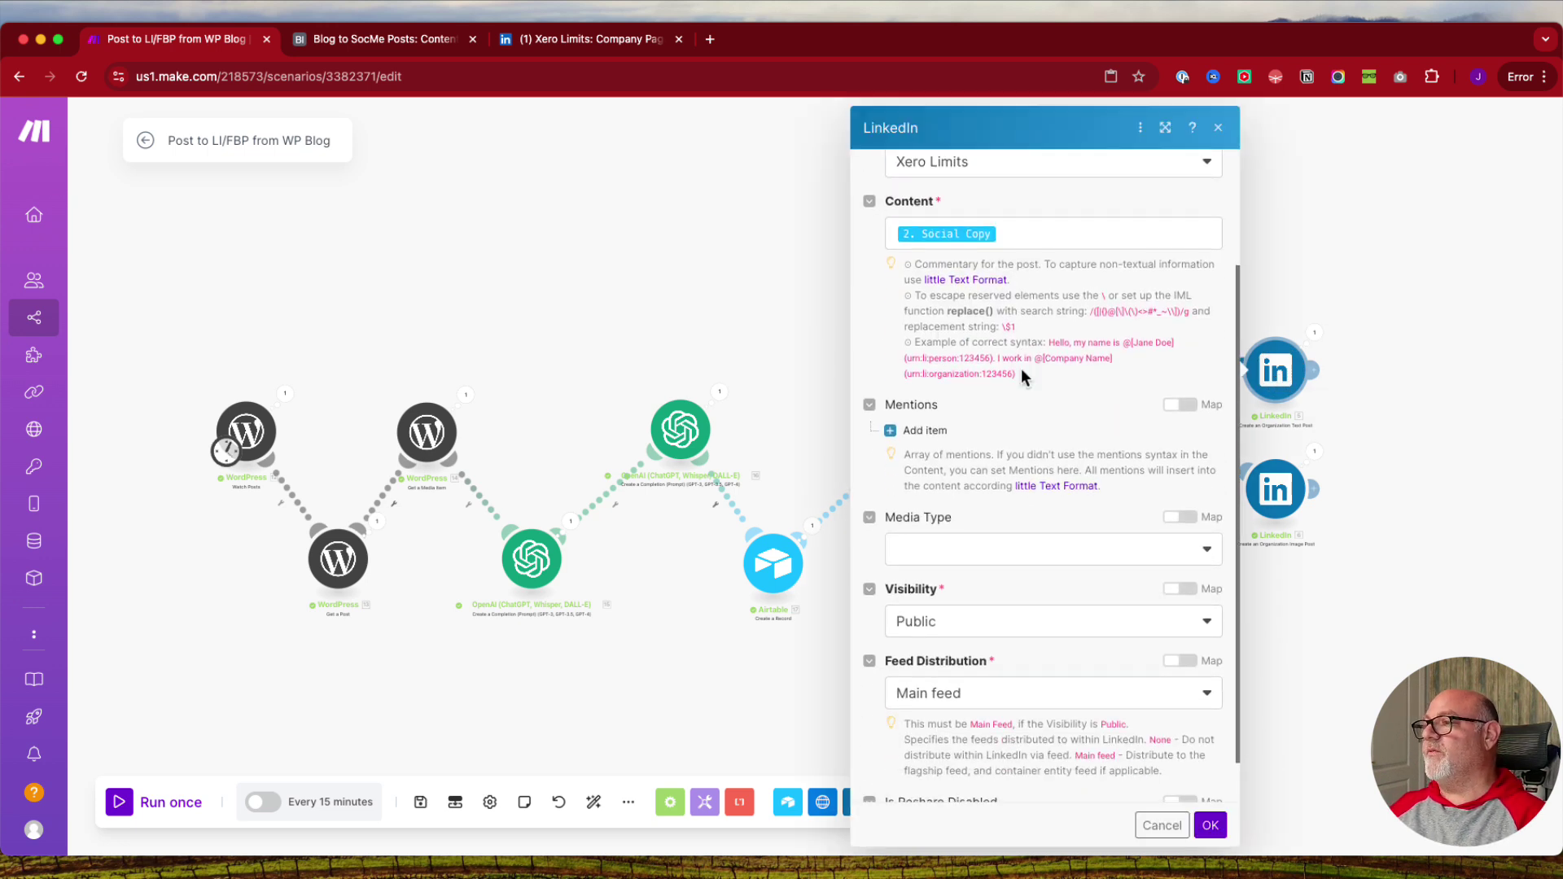
{"action": "scroll", "coordinate": [979, 348], "scroll_direction": "down", "scroll_amount": 1}
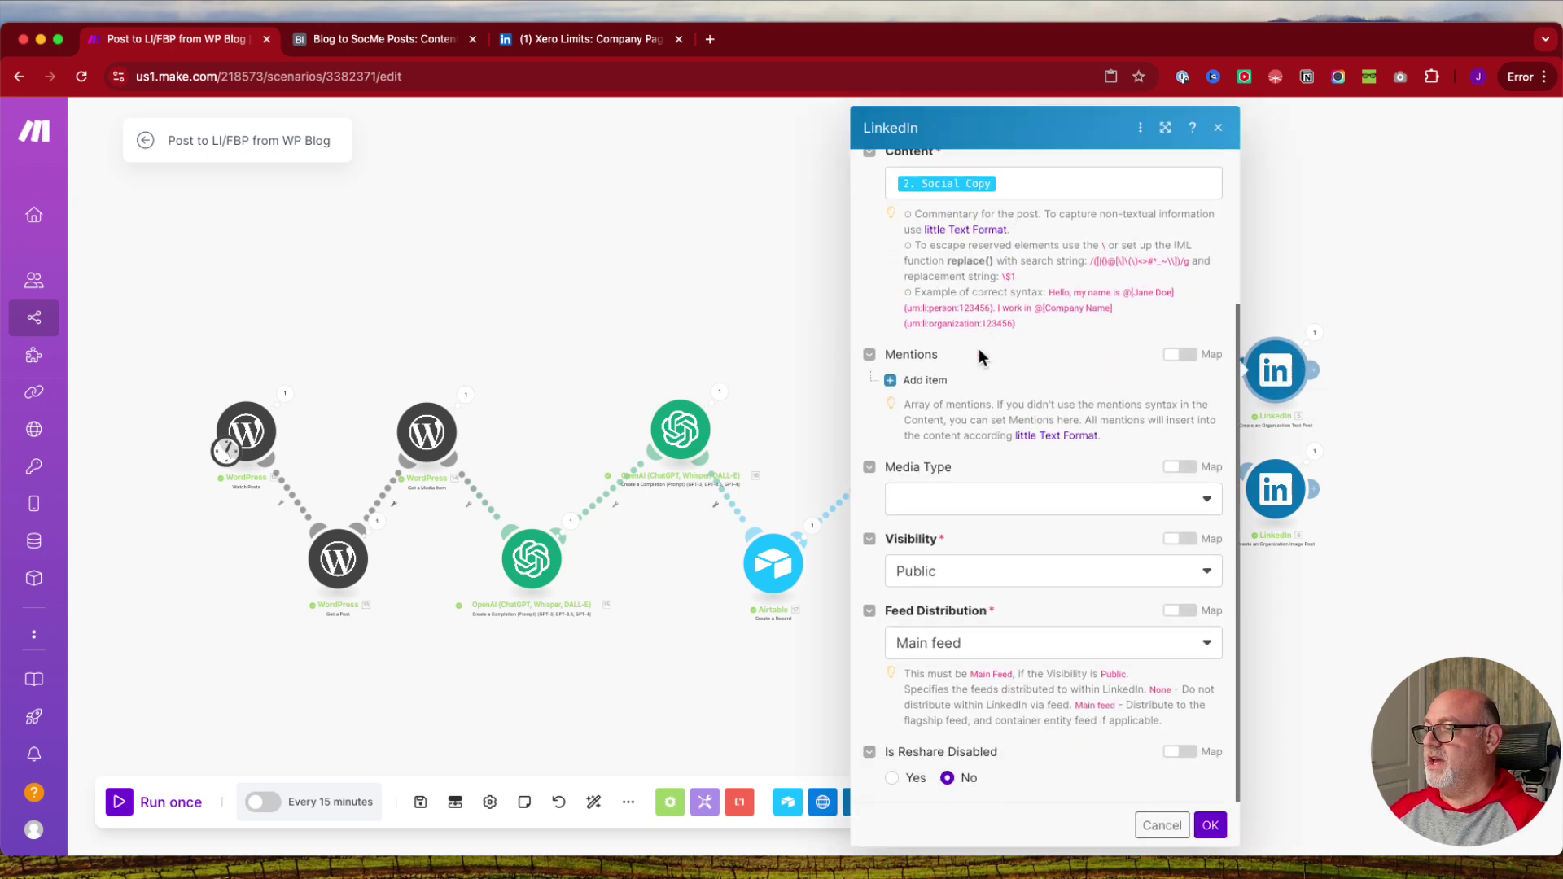
{"action": "left_click", "coordinate": [1218, 128]}
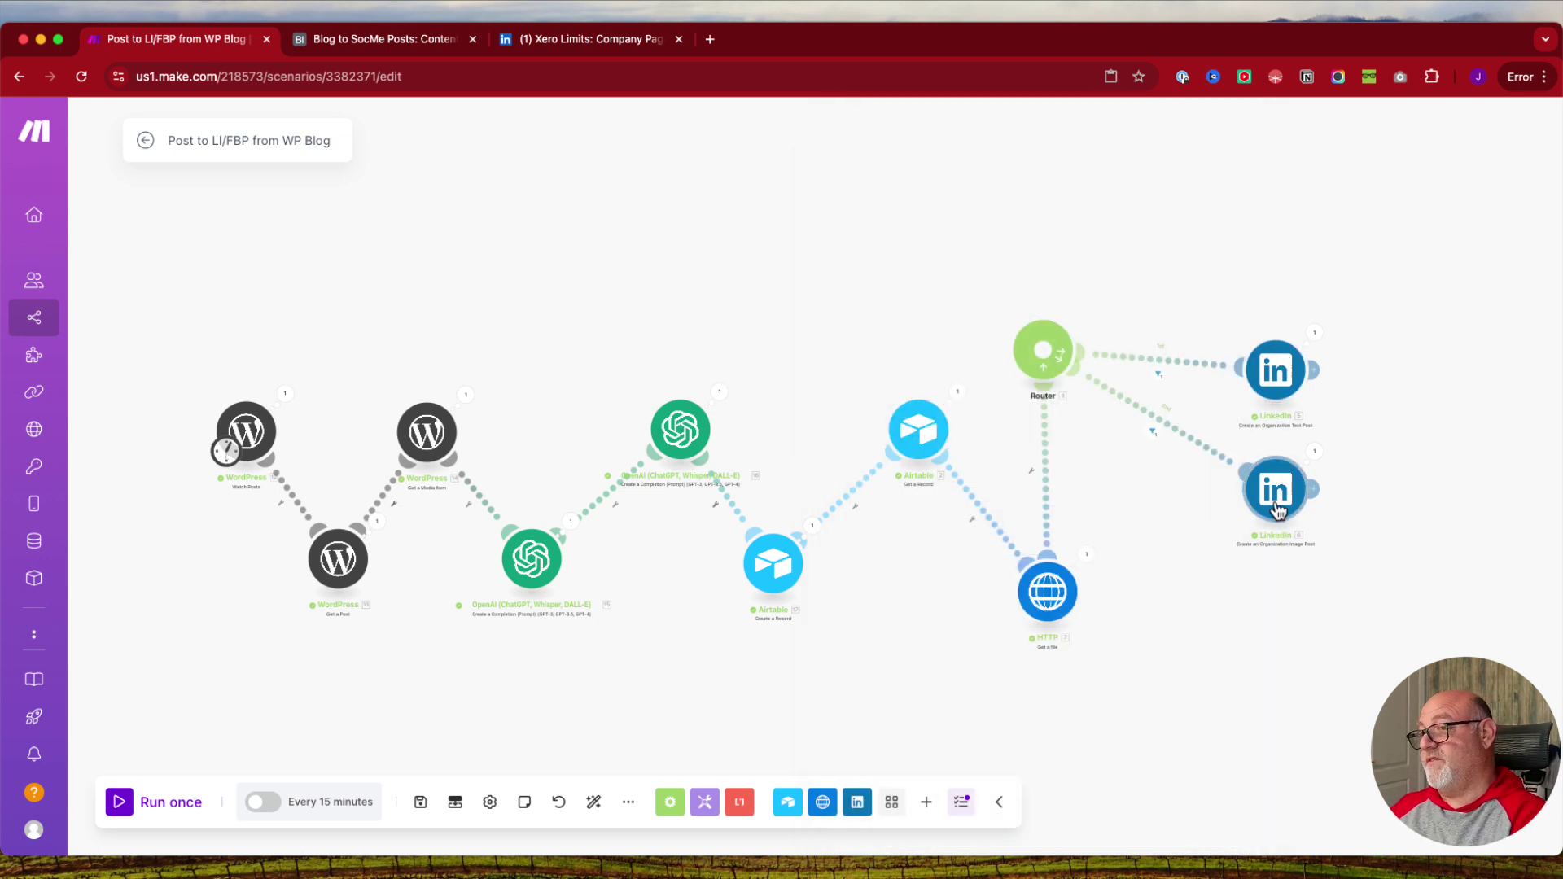
Review the LinkedIn Create an Organization Image Post module's file source, content and visibility settings.
{"action": "left_click", "coordinate": [1277, 493]}
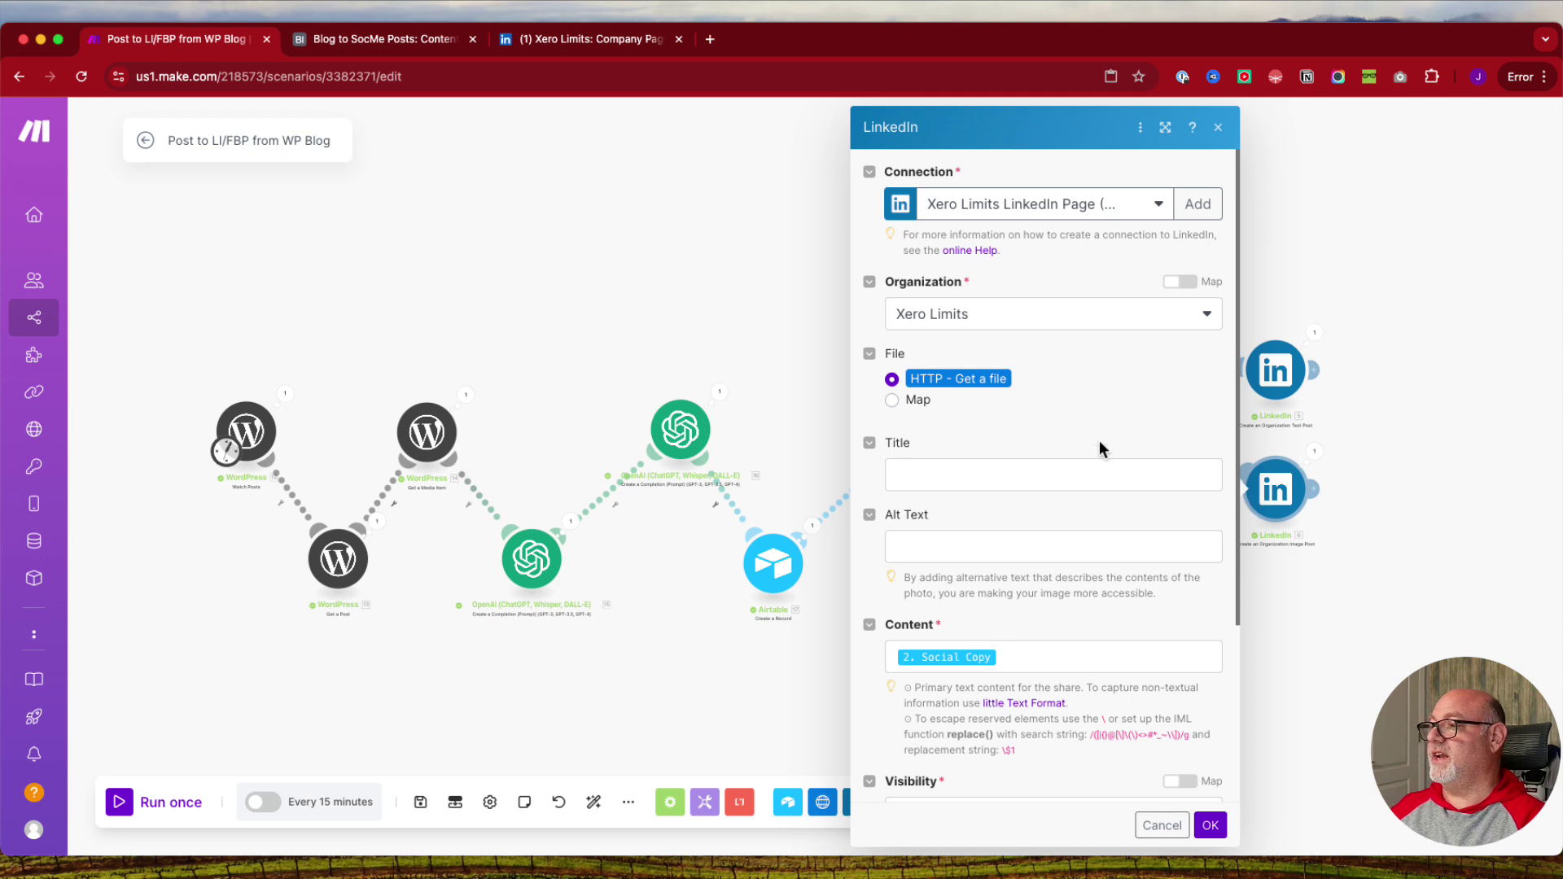
{"action": "scroll", "coordinate": [1096, 445], "scroll_direction": "down", "scroll_amount": 5}
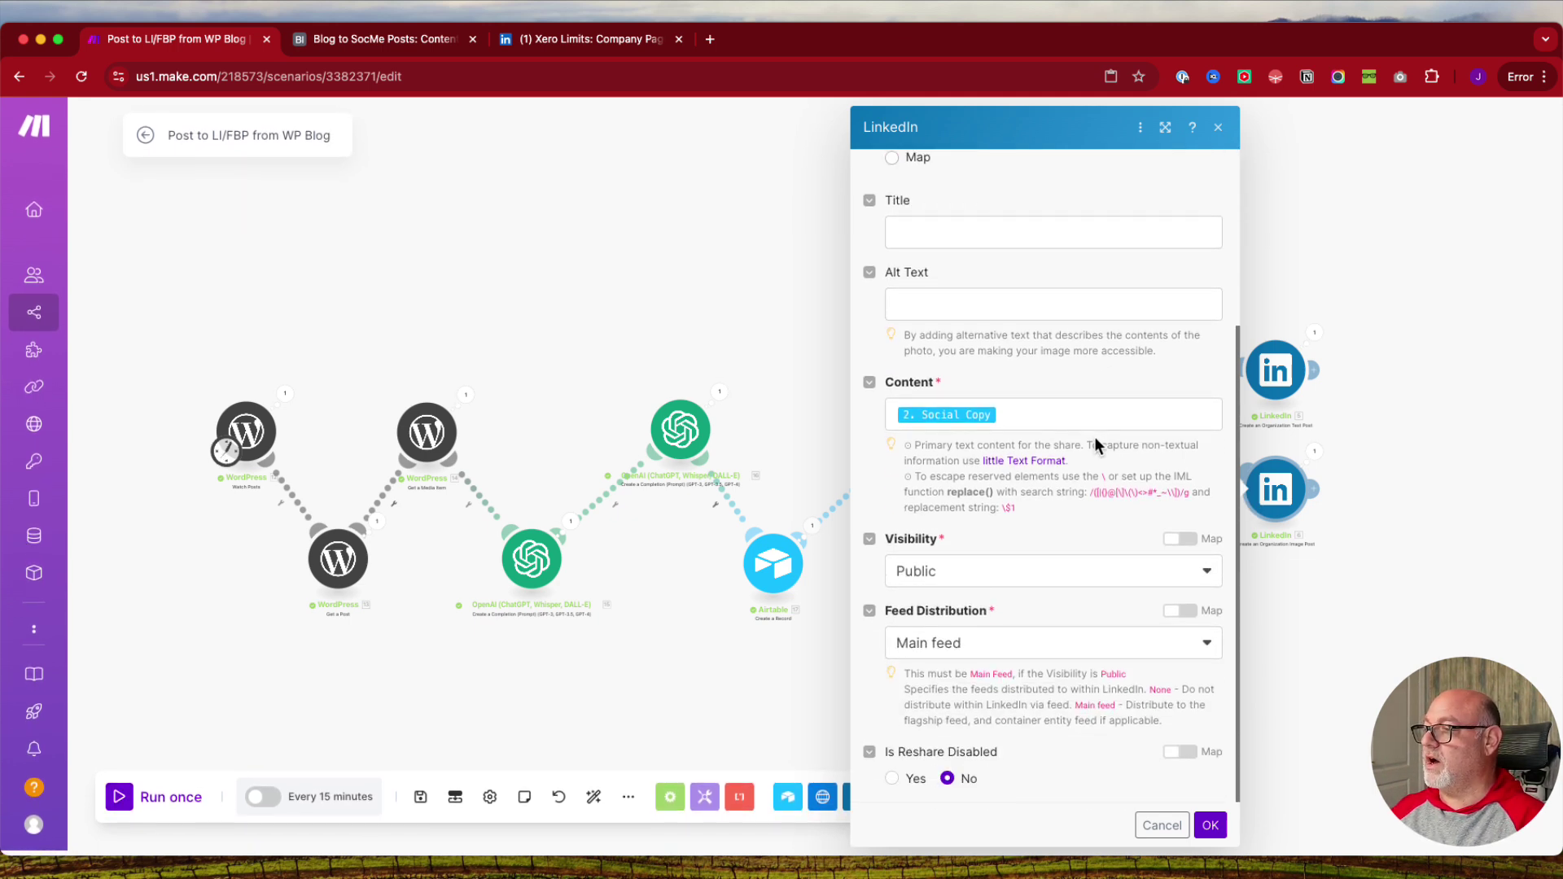
{"action": "scroll", "coordinate": [1081, 460], "scroll_direction": "up", "scroll_amount": 5}
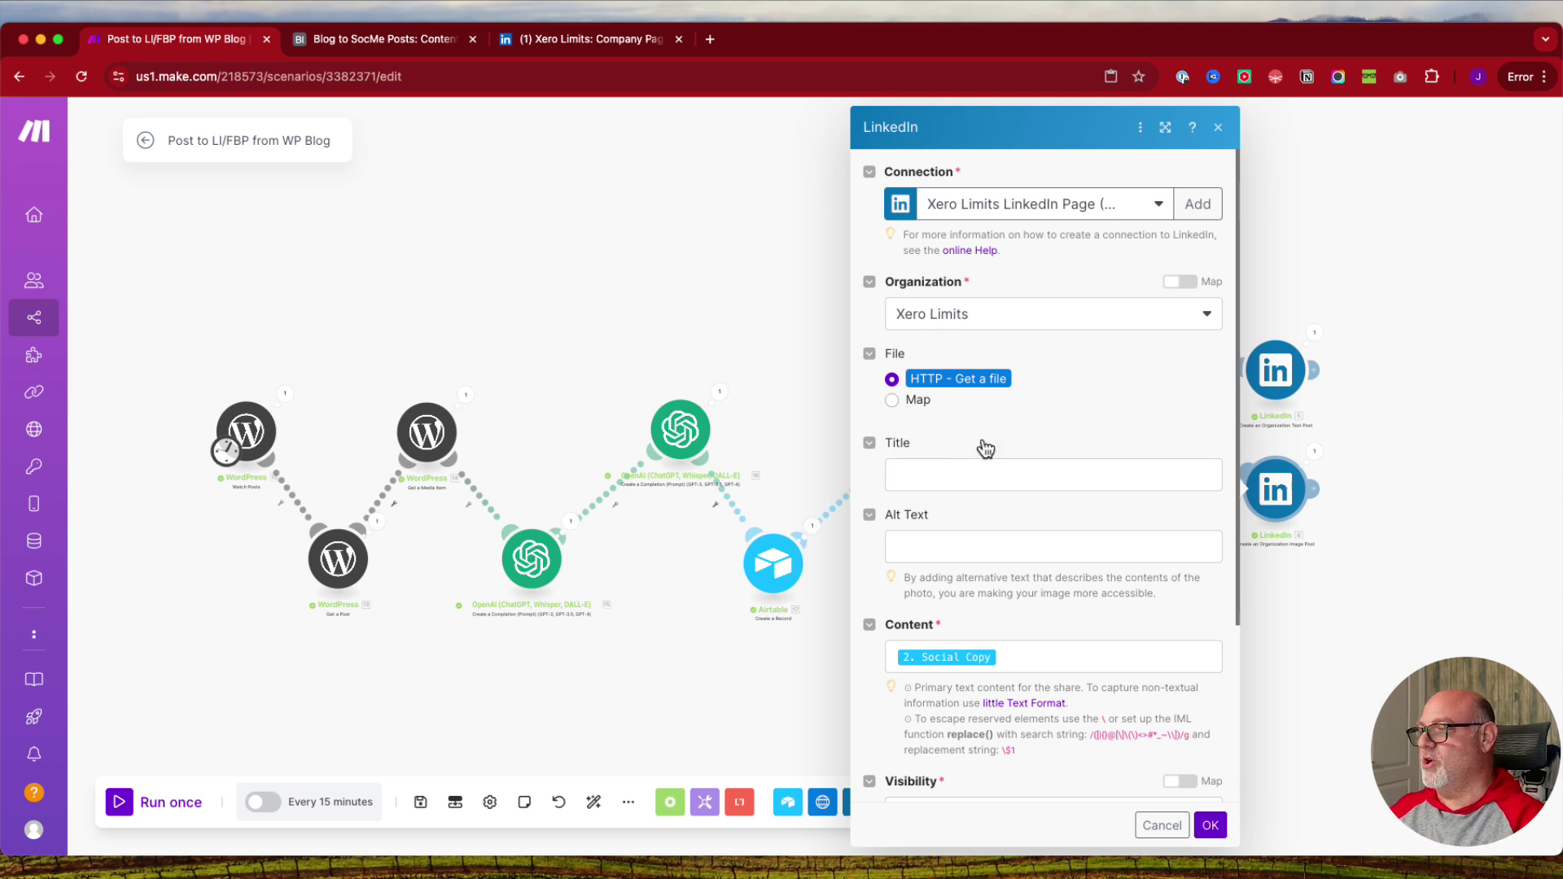
{"action": "left_click", "coordinate": [1213, 829]}
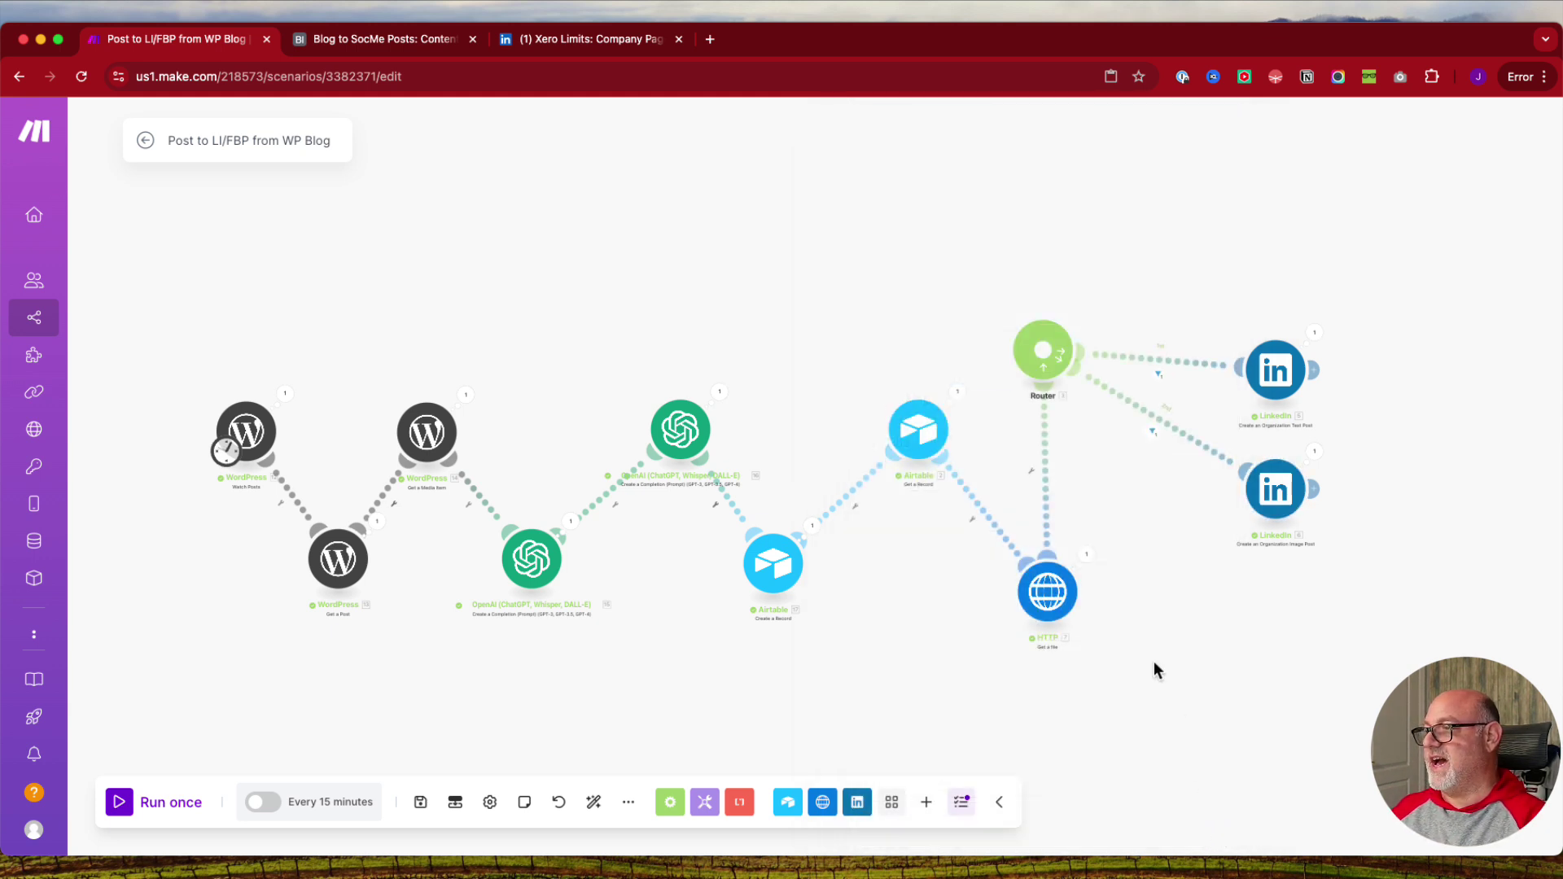